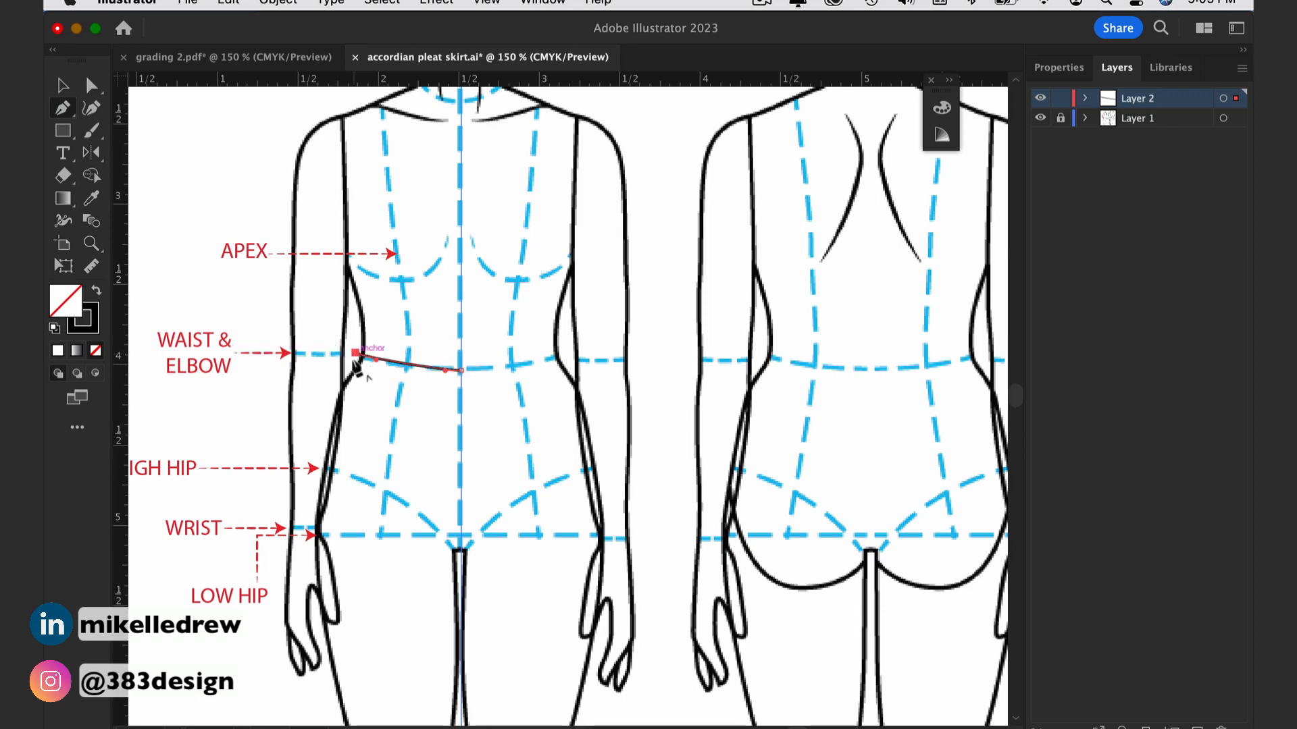
Step: Draw the left side seam from the waist corner through the high hip to the knee
click(354, 355)
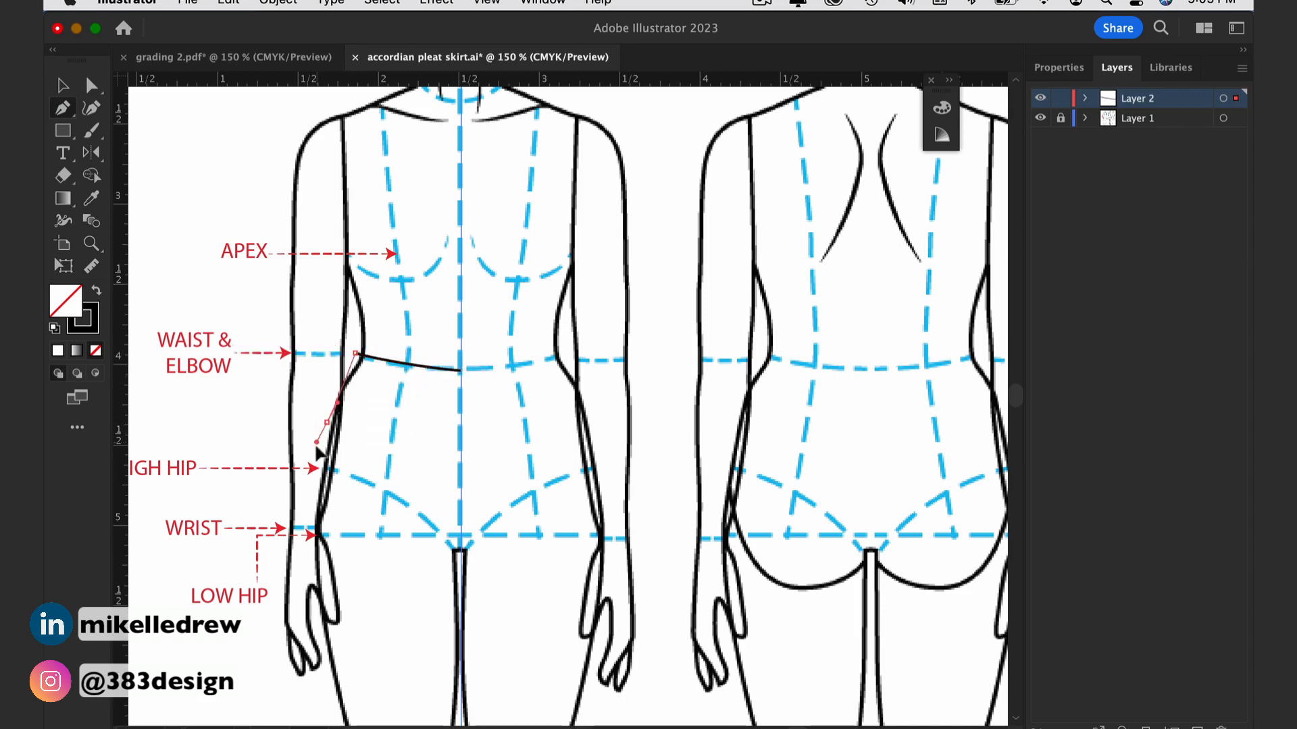
click(323, 461)
scroll(322, 462, down, 3)
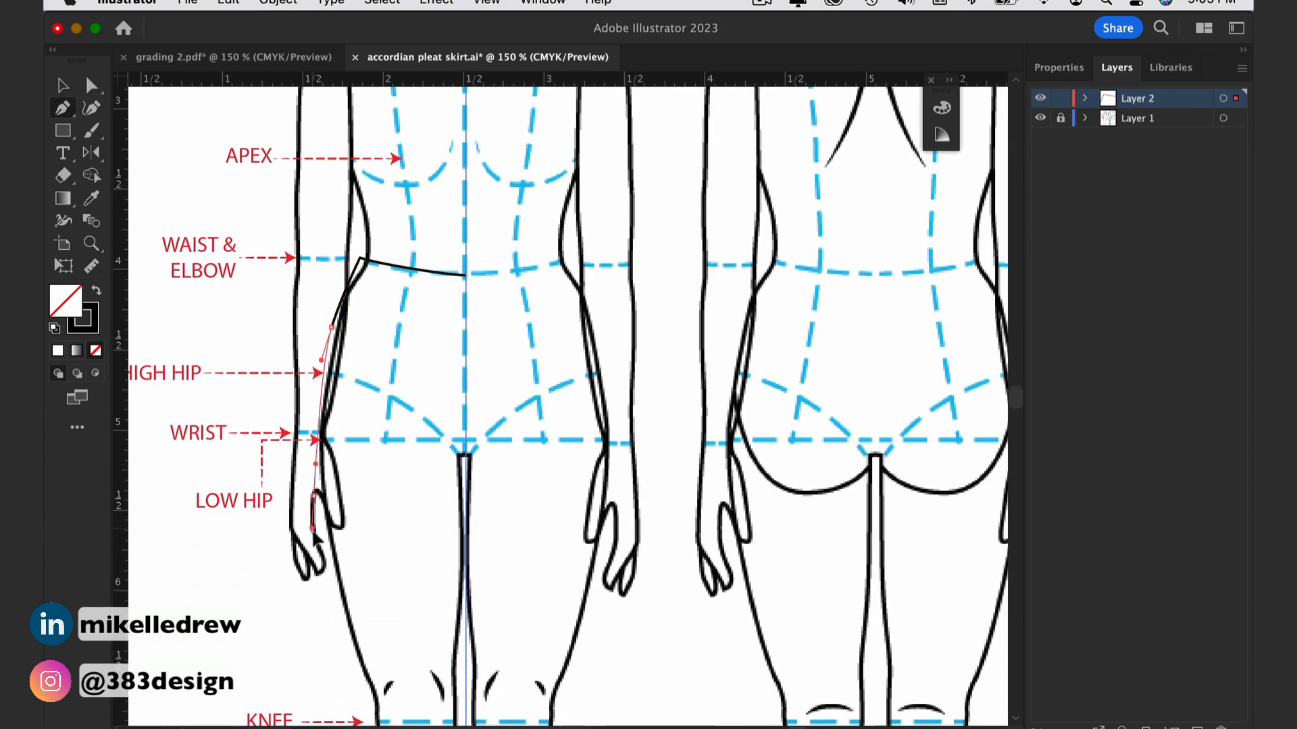
scroll(319, 536, down, 5)
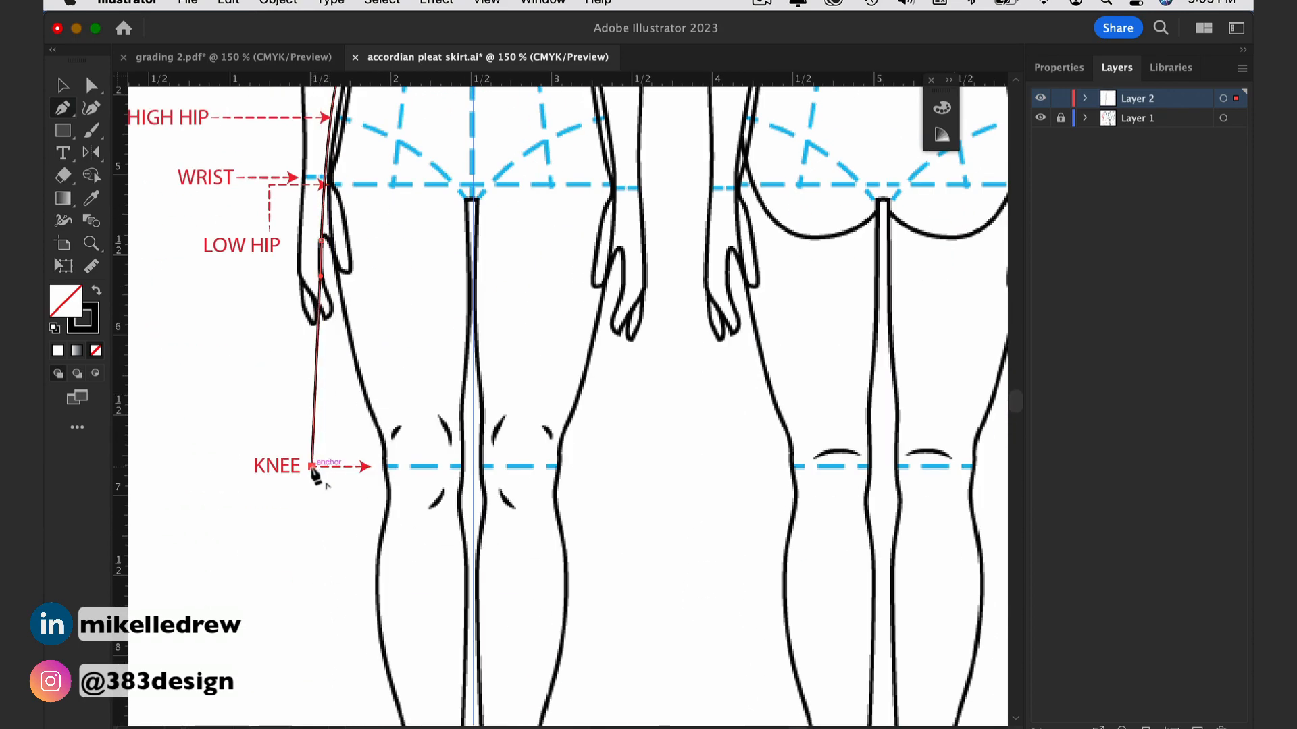
click(314, 469)
scroll(335, 436, up, 5)
alt+scroll(355, 344, up, 5)
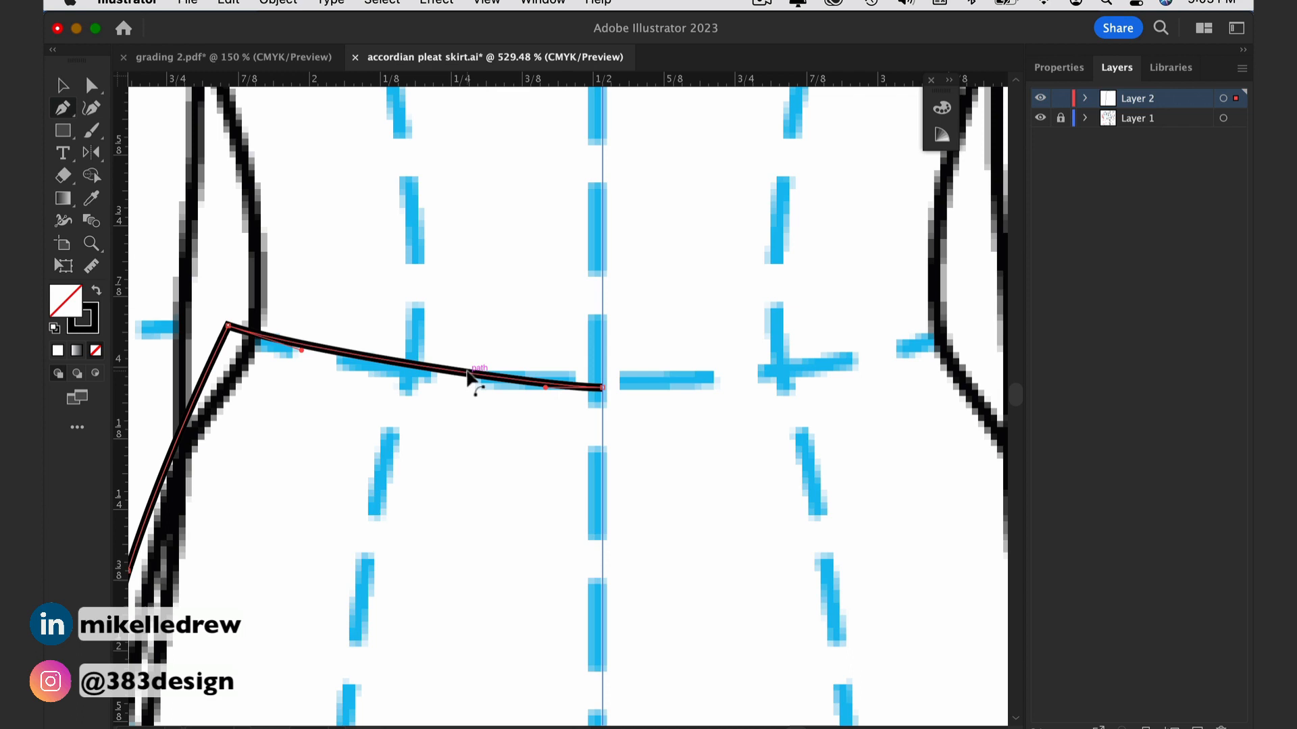
Step: Copy the waist curve lower as the waistband line and snap its end onto the side seam
alt+drag(466, 375, 466, 492)
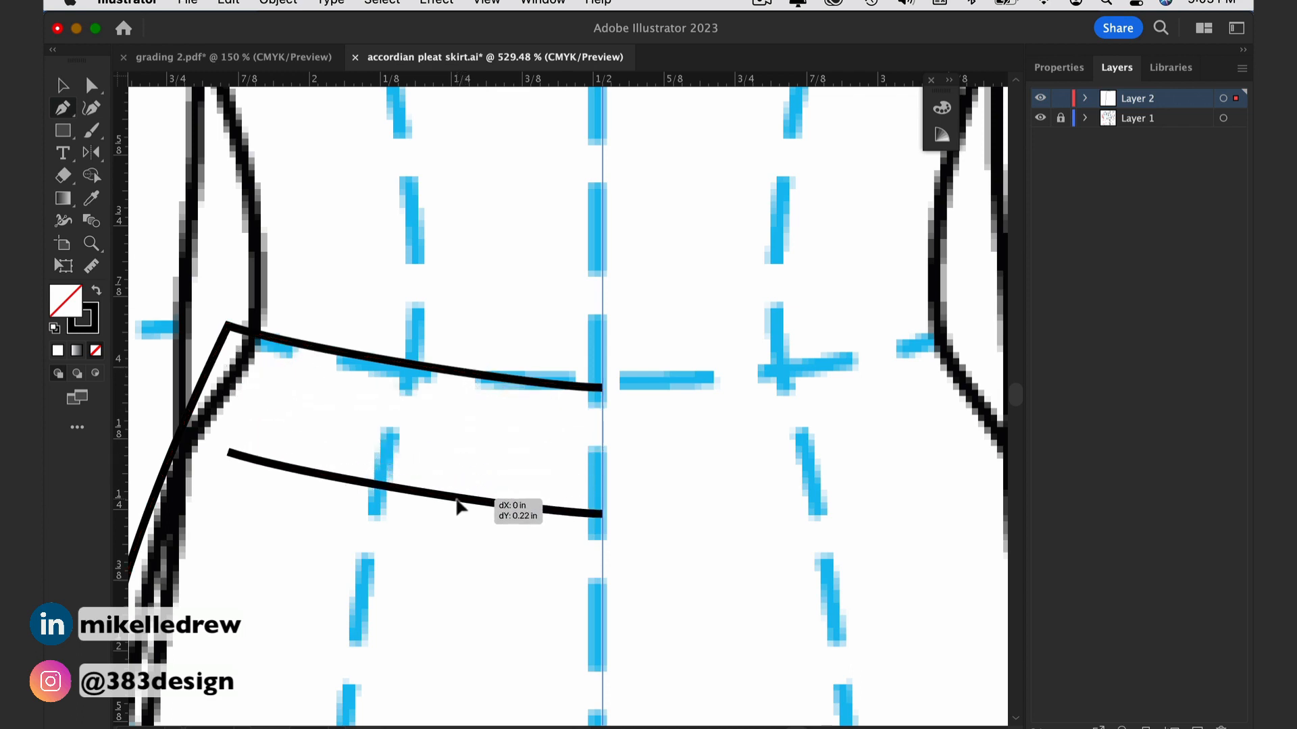
drag(227, 437, 181, 433)
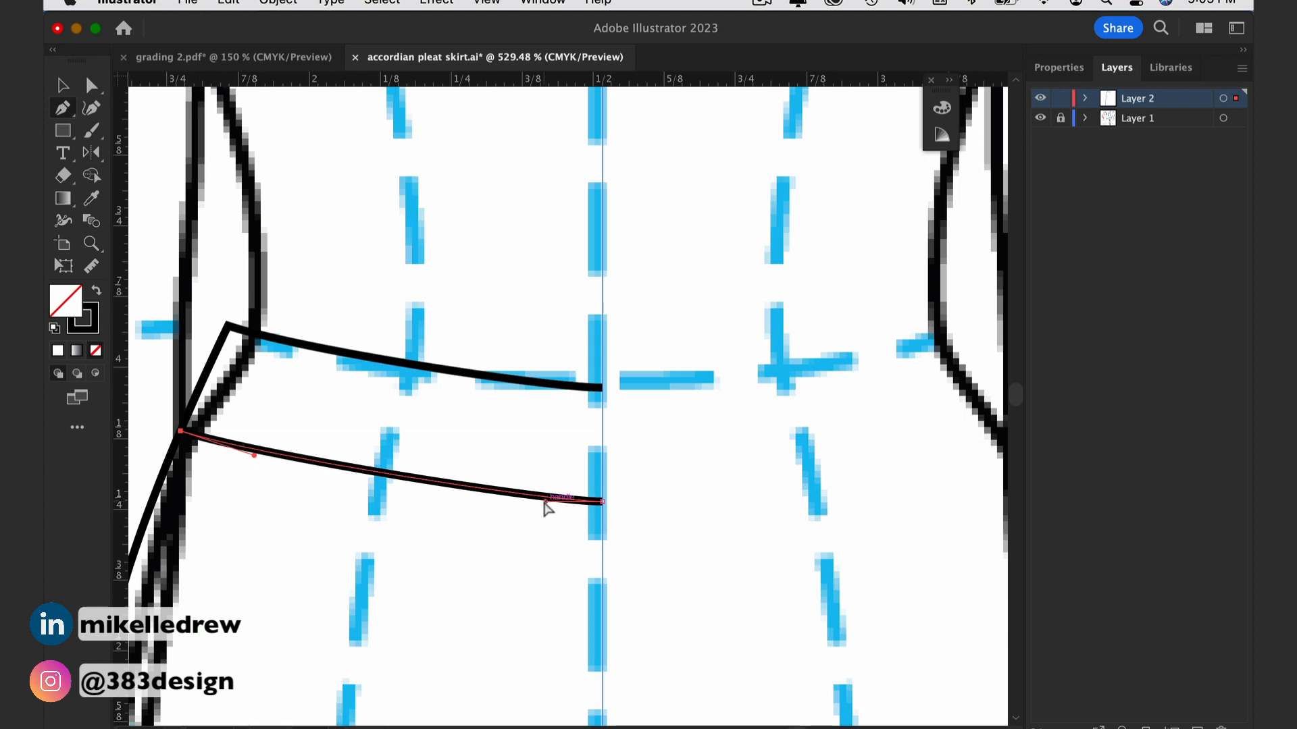
drag(552, 501, 453, 502)
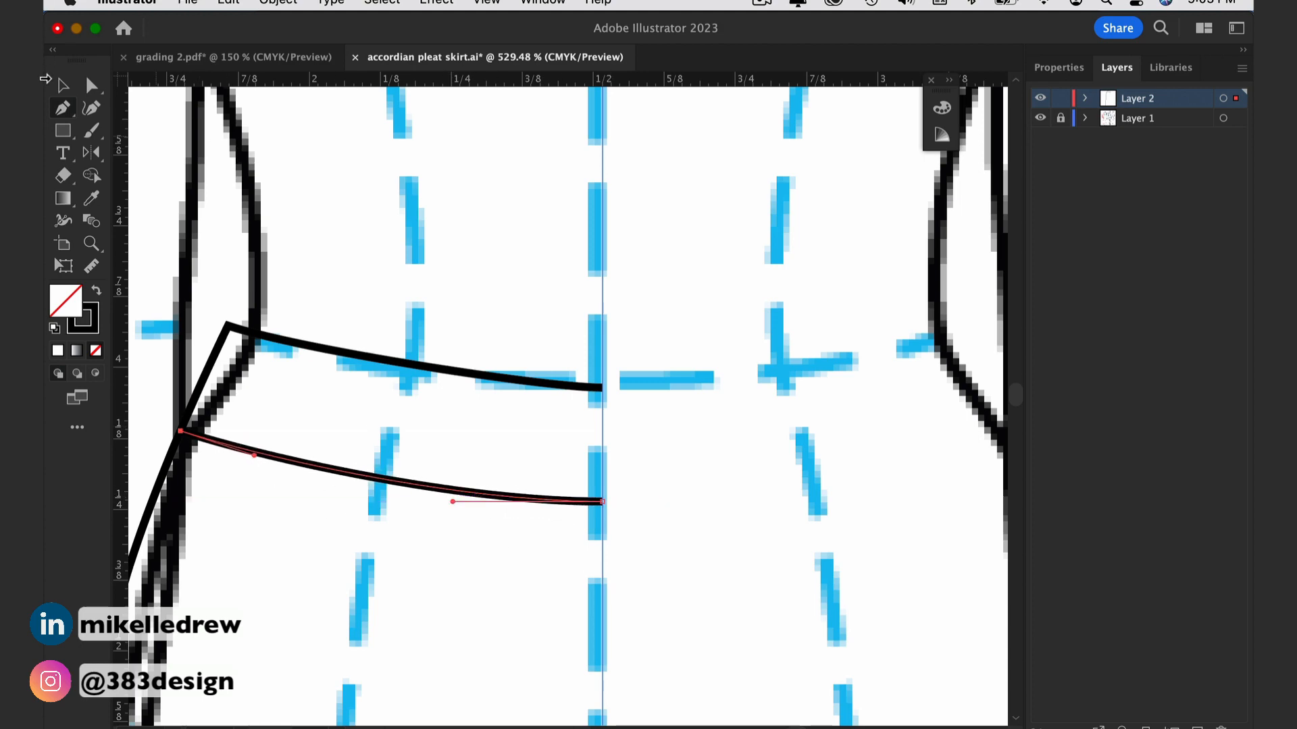
key(v)
click(496, 658)
key(ctrl+0)
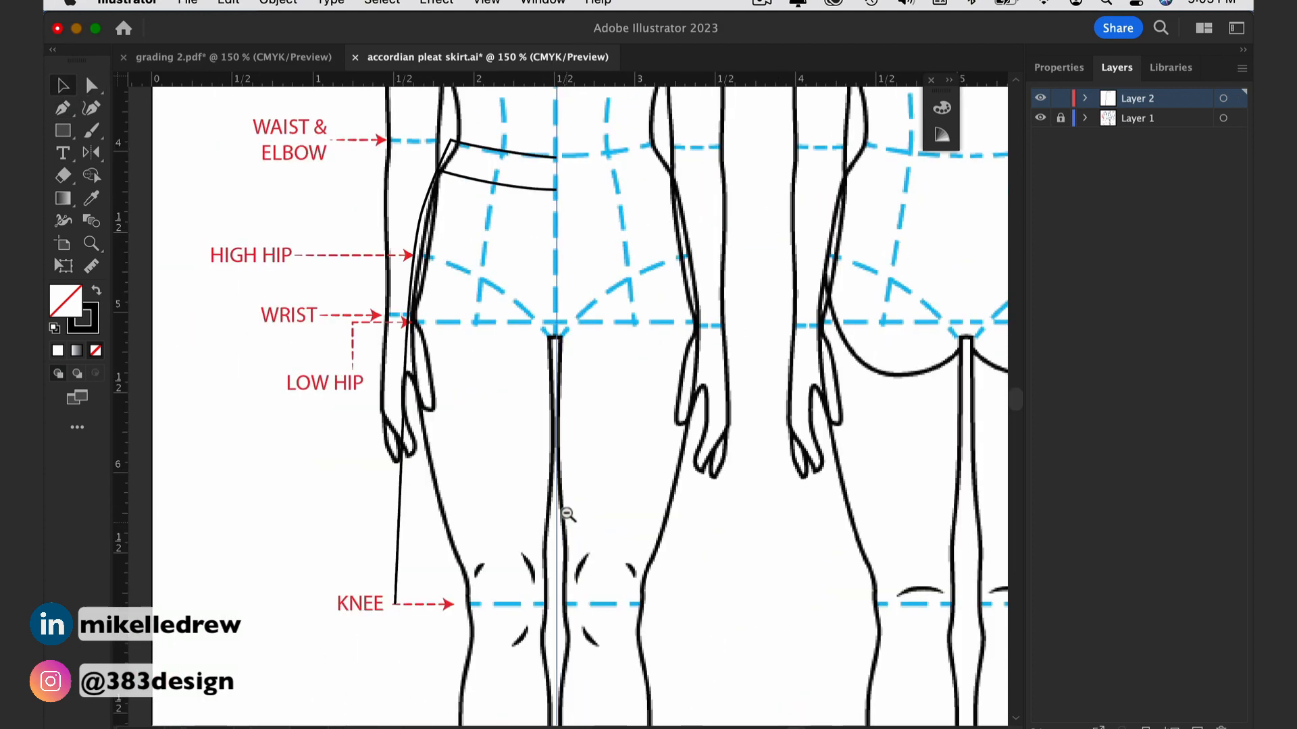
scroll(568, 516, up, 3)
scroll(569, 517, up, 2)
drag(507, 183, 334, 608)
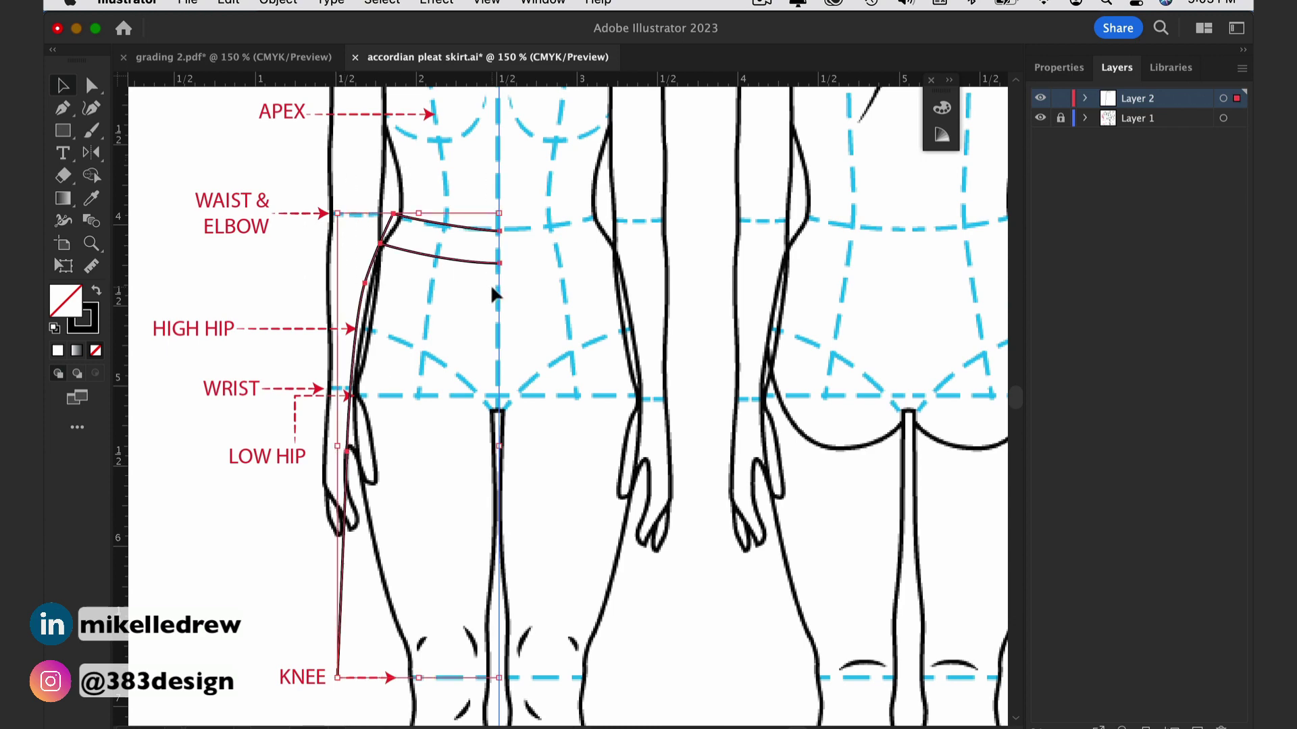
Step: Mirror the skirt paths across centre front, join the waistband halves and lengthen the right seam
click(99, 155)
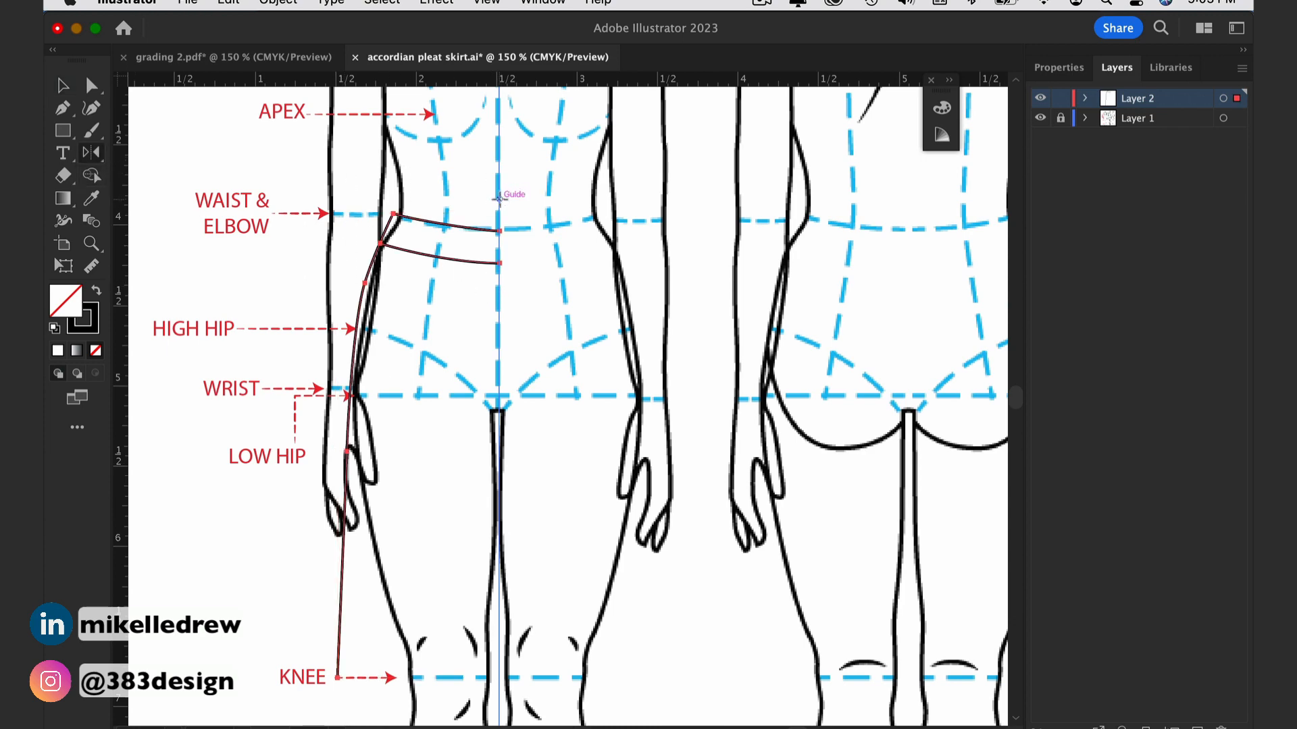
alt+click(501, 196)
click(304, 446)
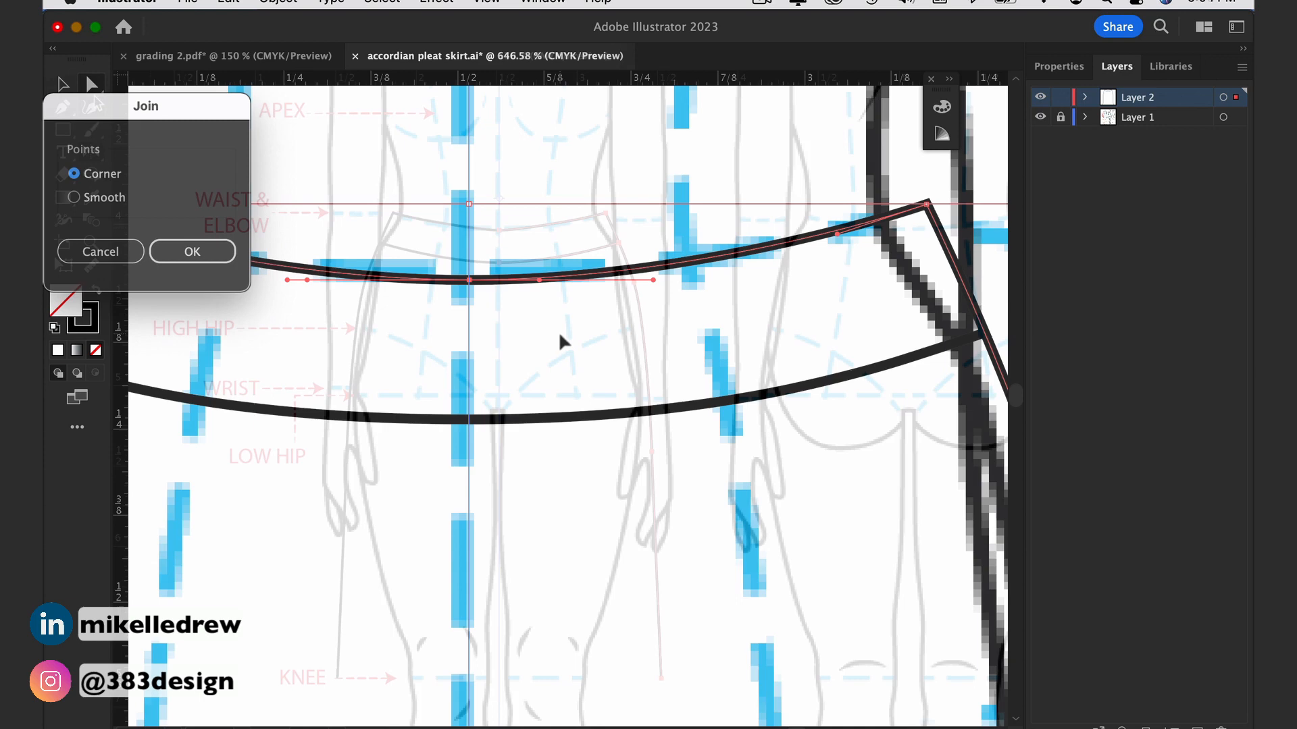
key(super+j)
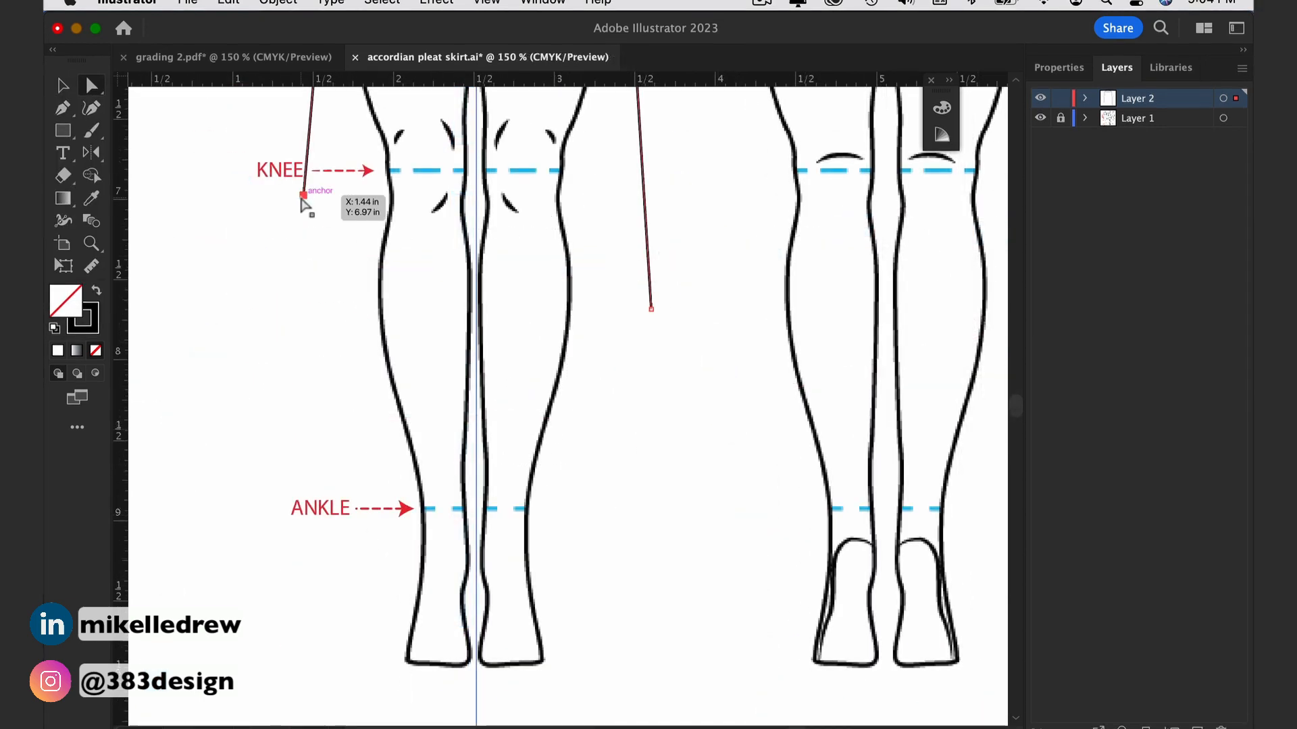
drag(302, 229, 299, 221)
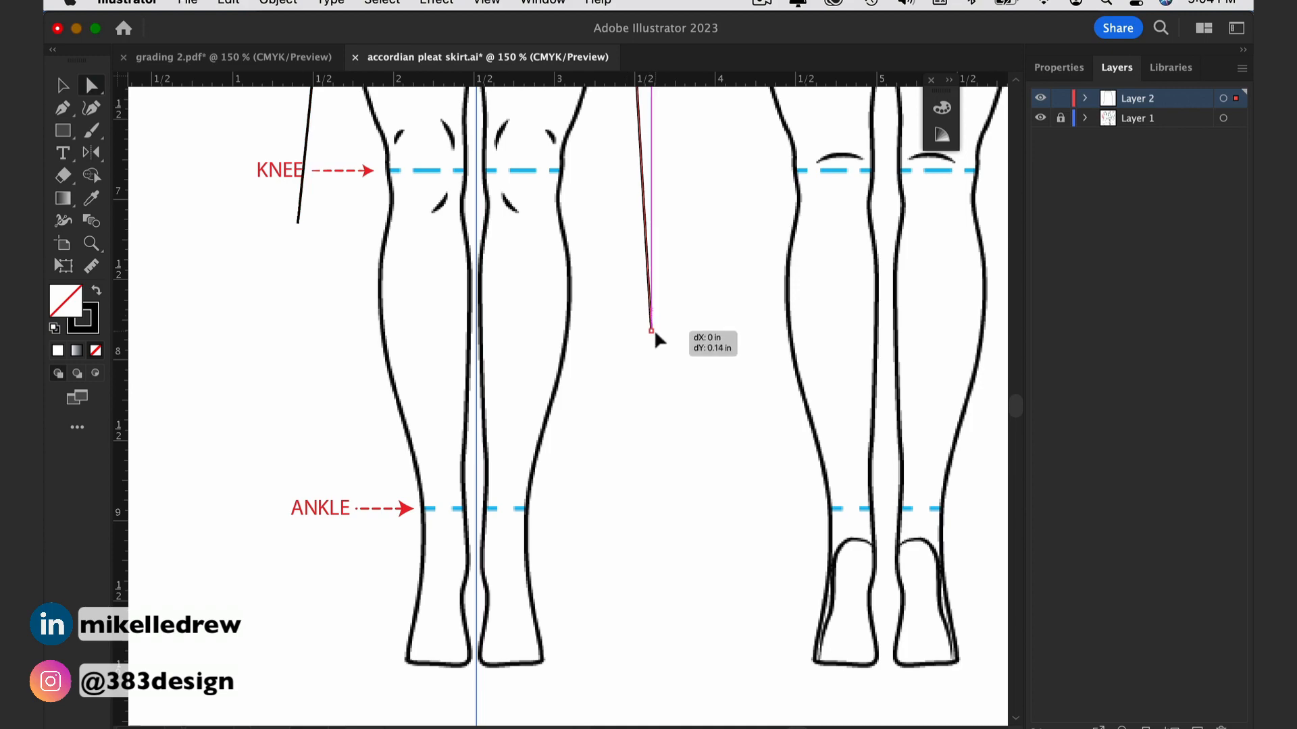
drag(650, 309, 650, 353)
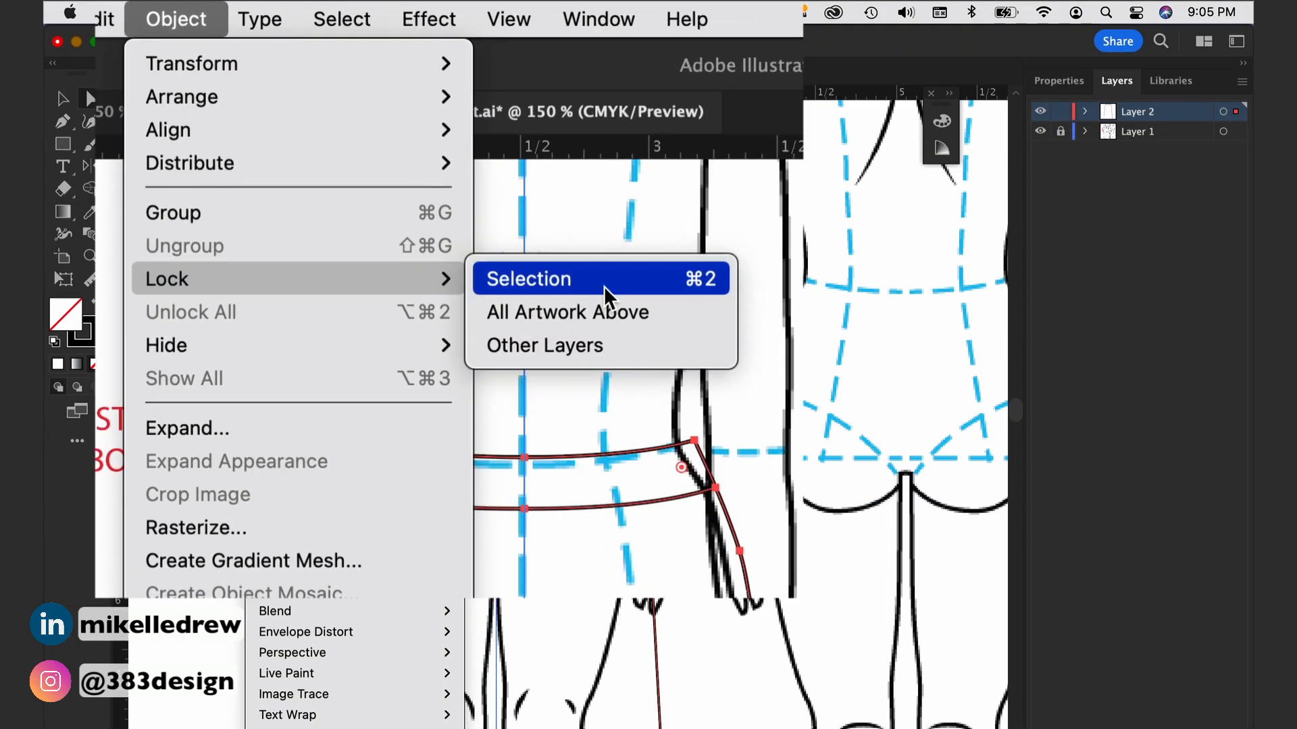
Step: Lock the waistband and seams, then draw a slanted hem between the two seam ends
click(605, 286)
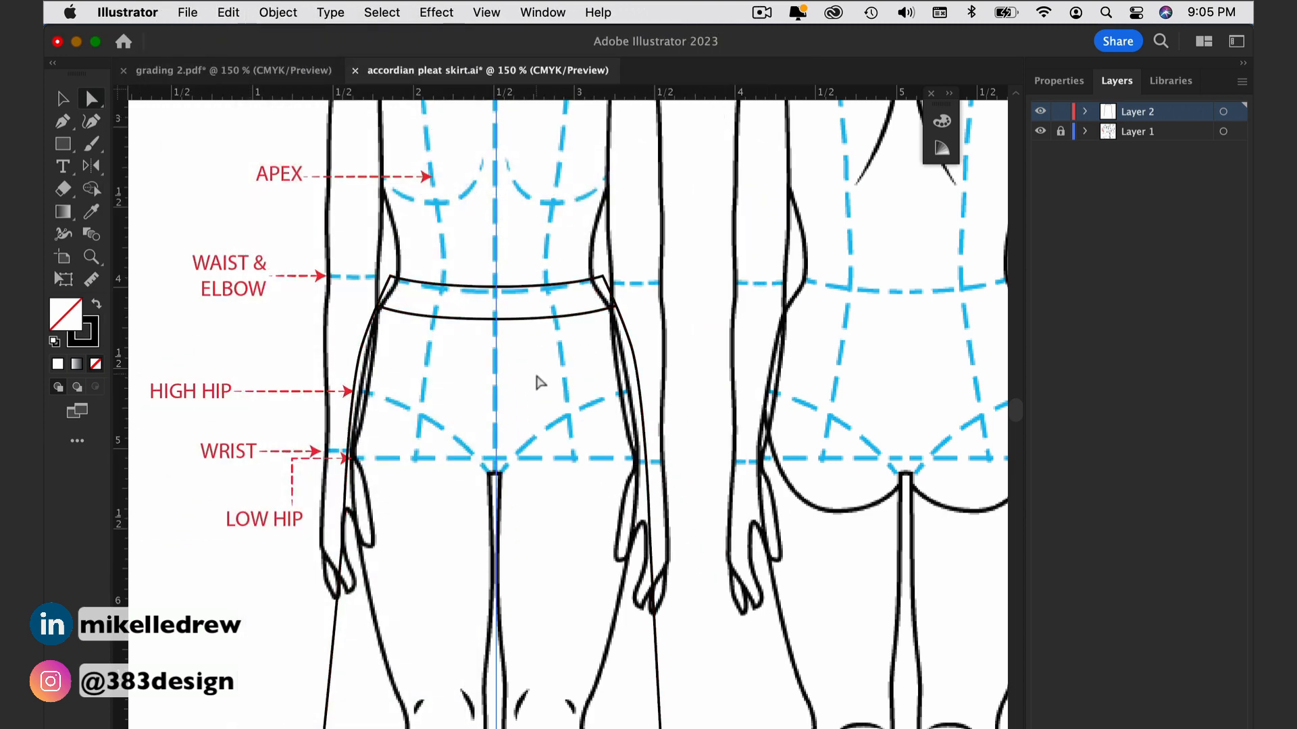
scroll(540, 381, down, 5)
click(62, 122)
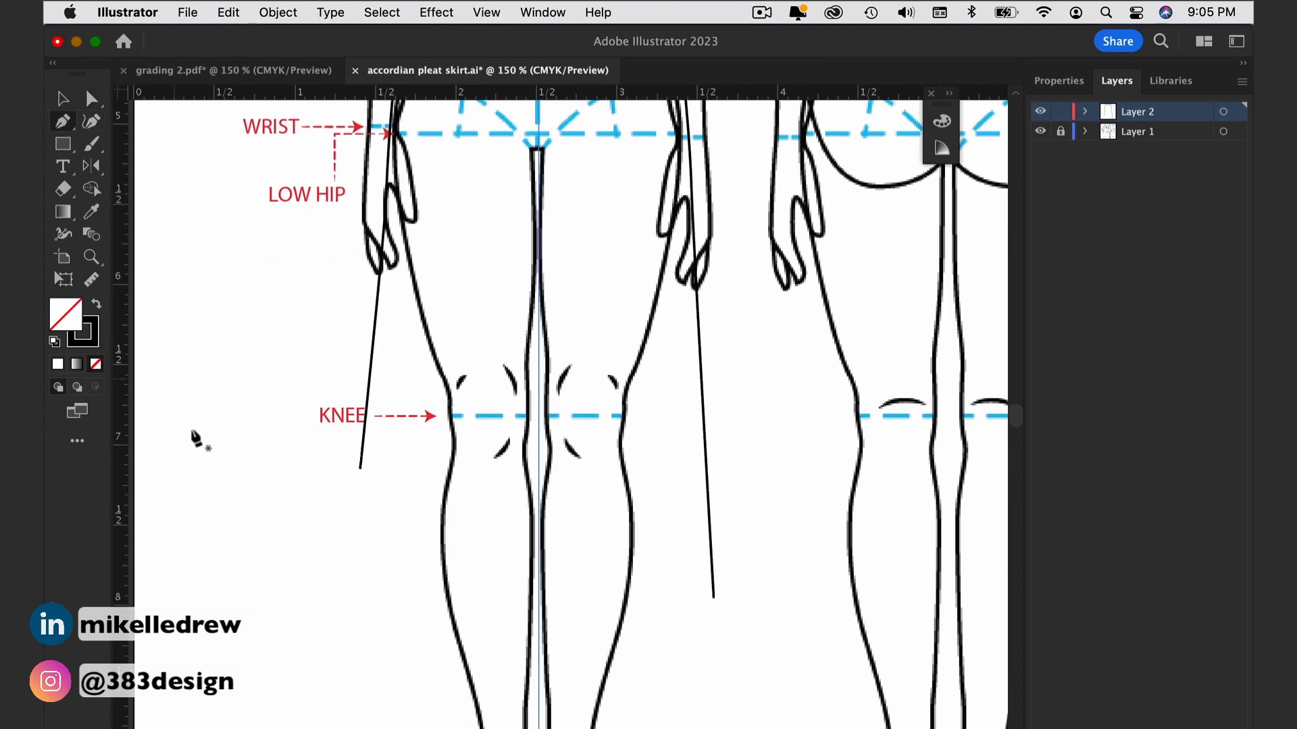
drag(294, 426, 759, 678)
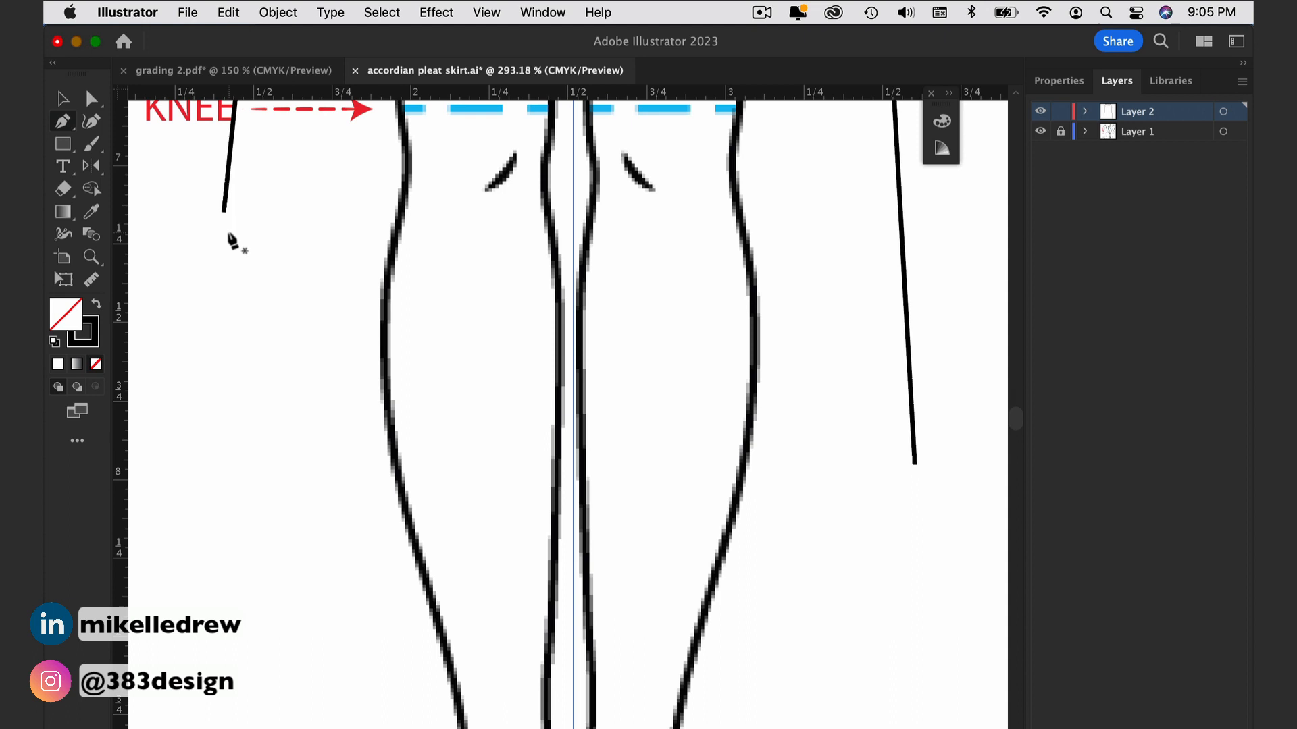
click(225, 212)
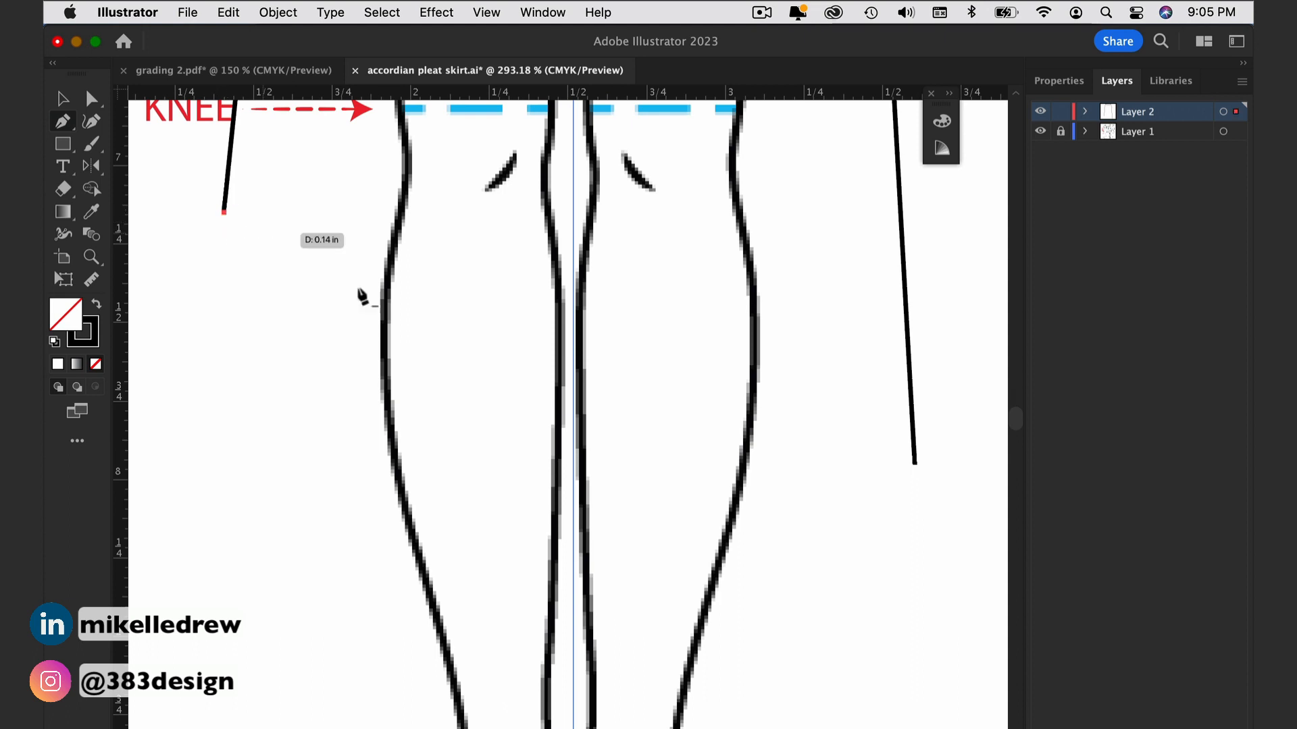
click(915, 465)
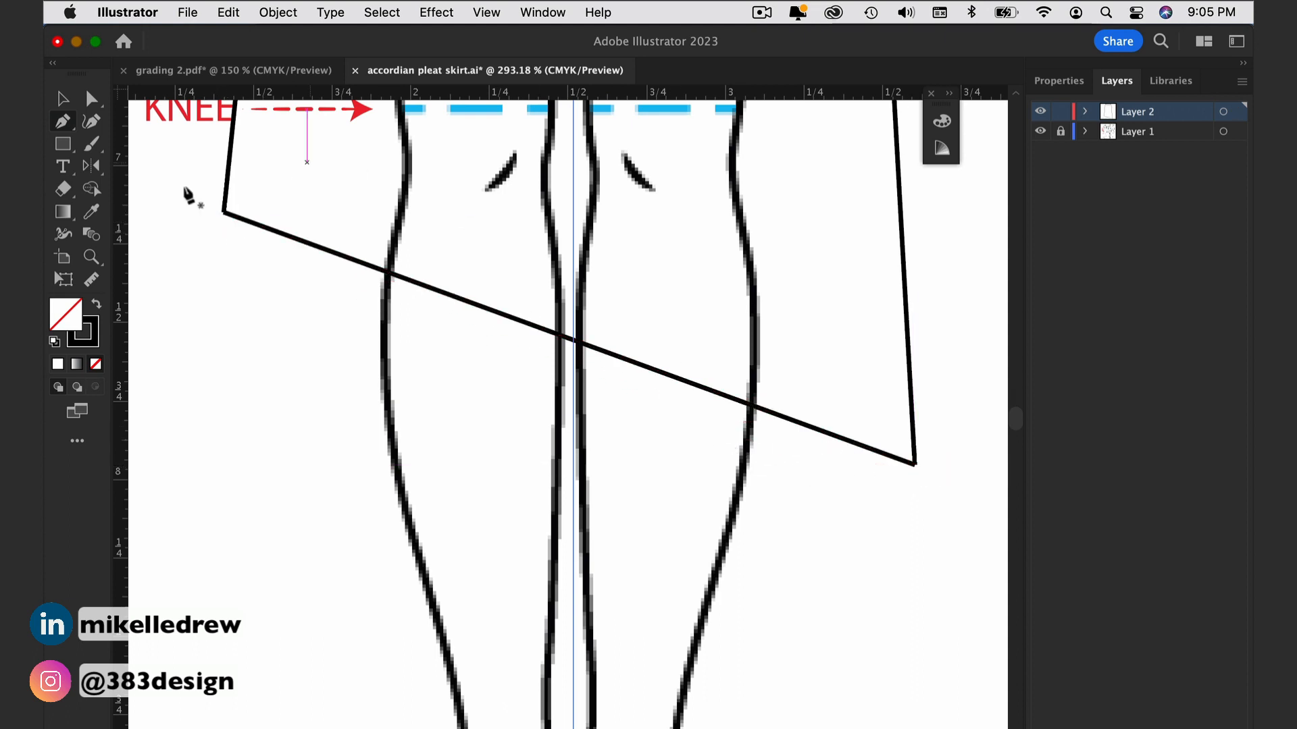
key(v)
click(442, 355)
Step: Give the hem a Zig Zag effect with size 0.01 in and 60 ridges
click(439, 13)
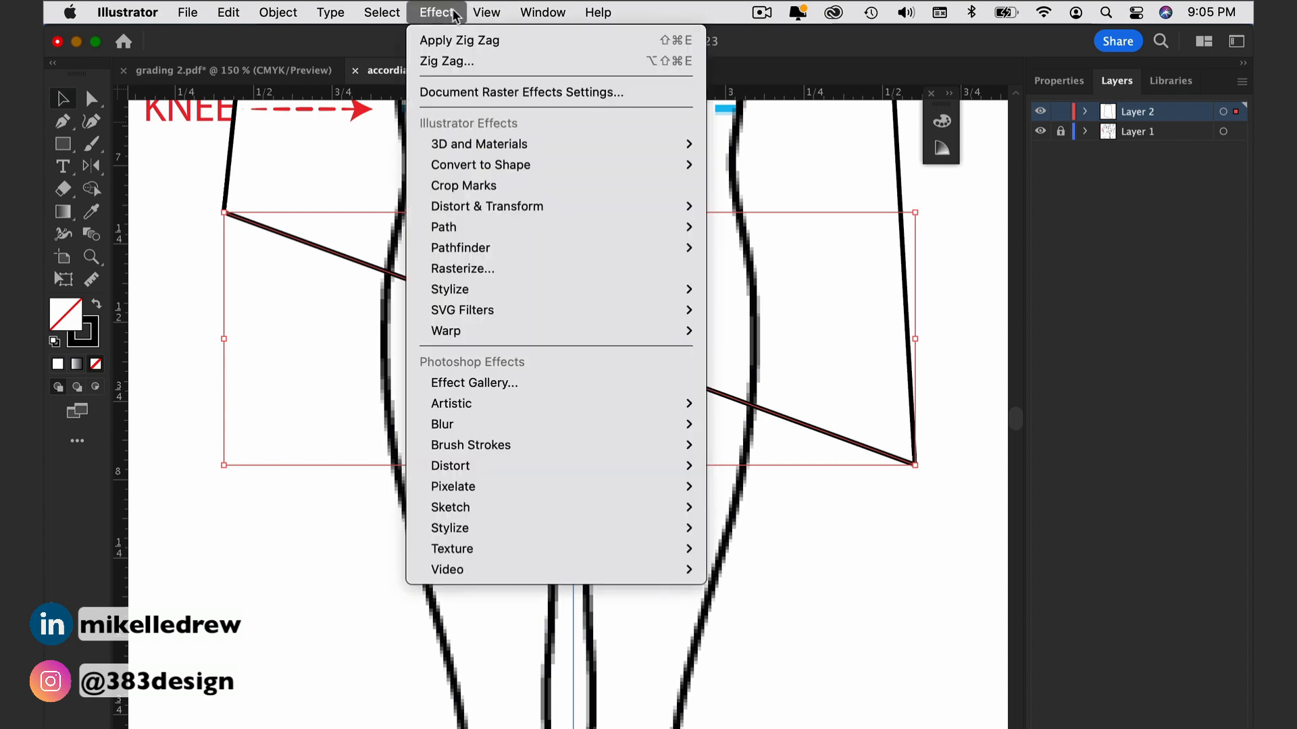
mouse_move(275, 233)
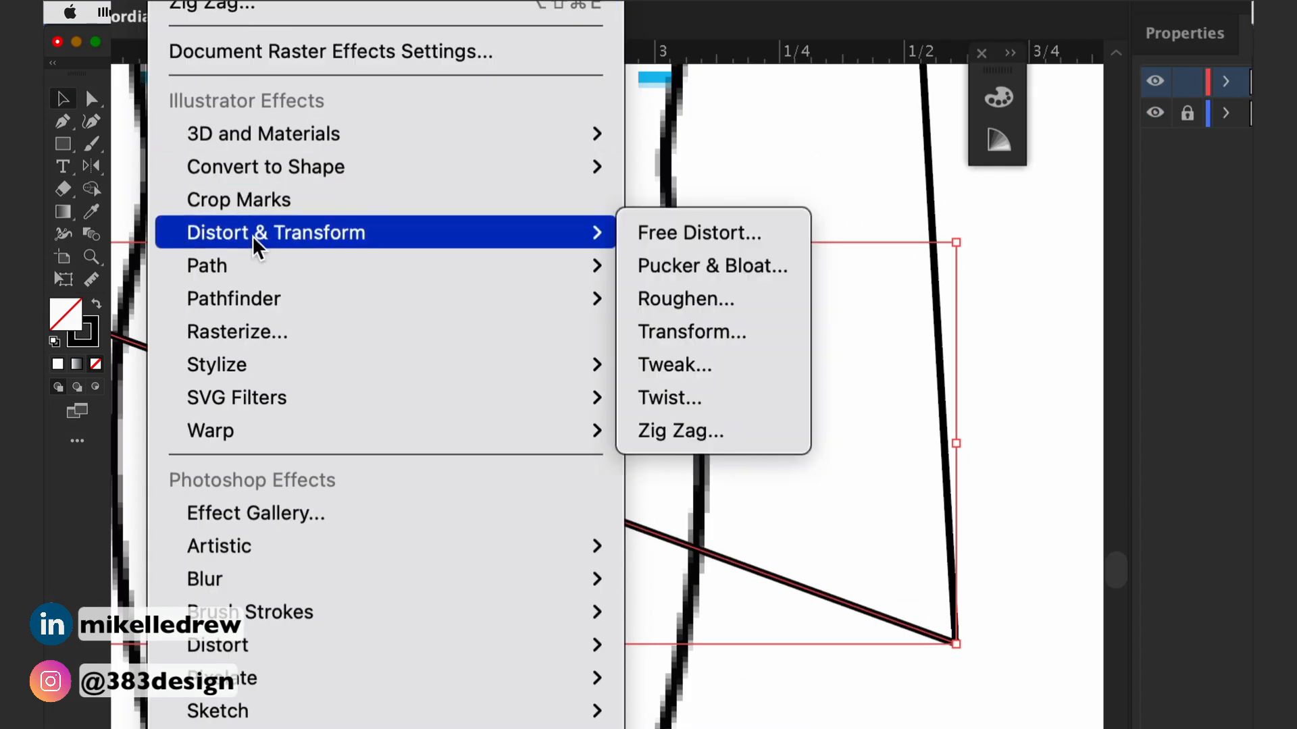
click(680, 431)
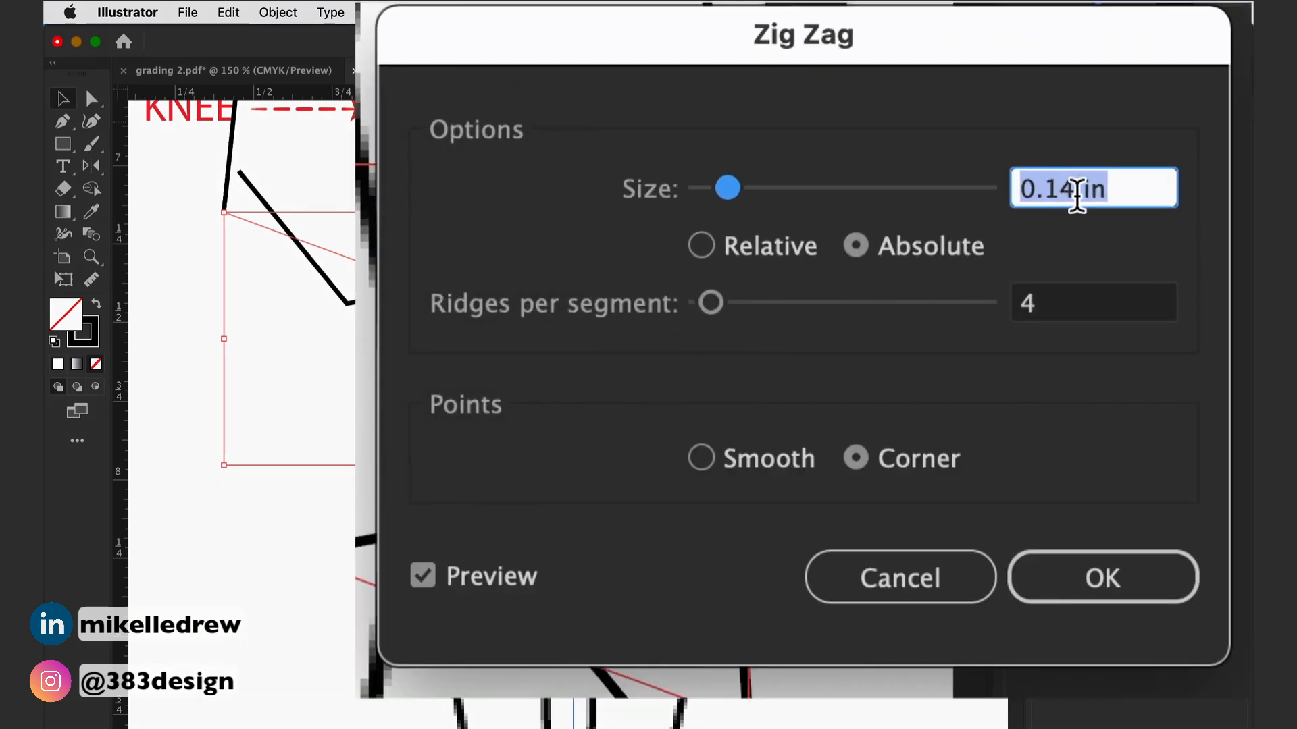
click(1076, 194)
drag(1054, 197, 1048, 198)
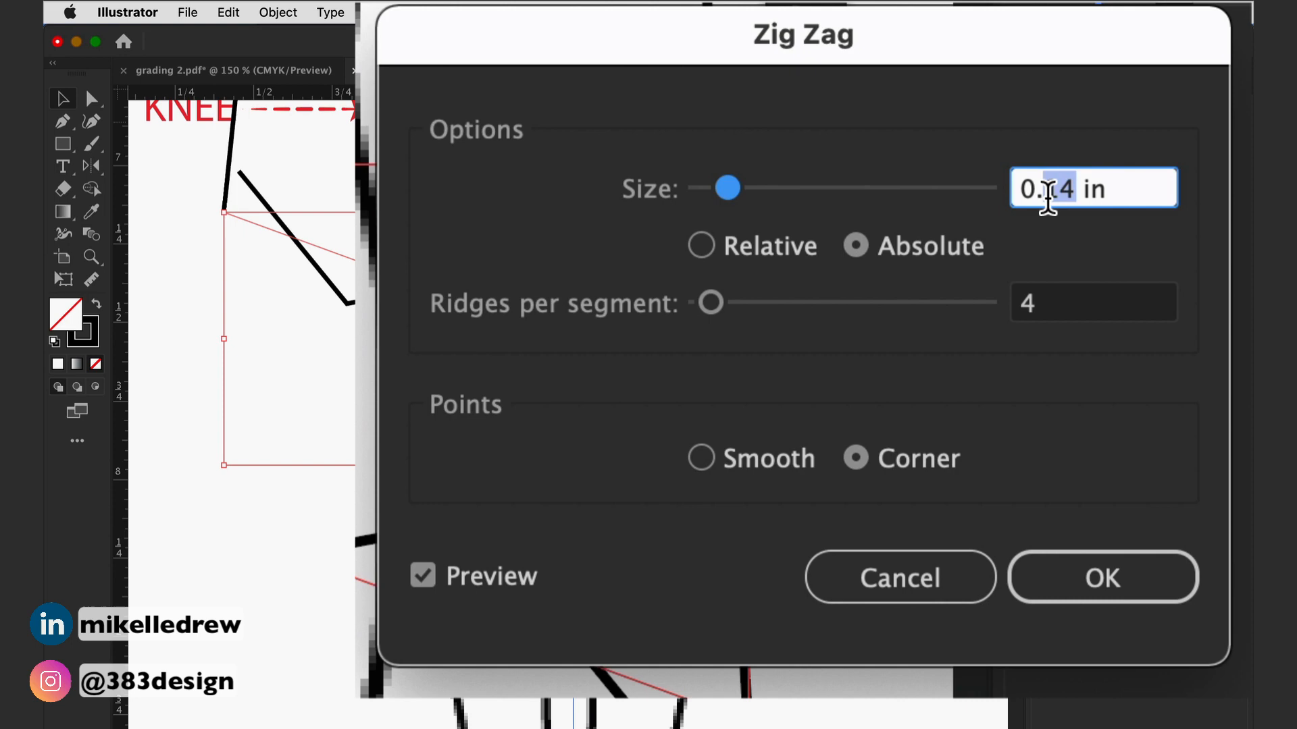
text(0)
click(1107, 304)
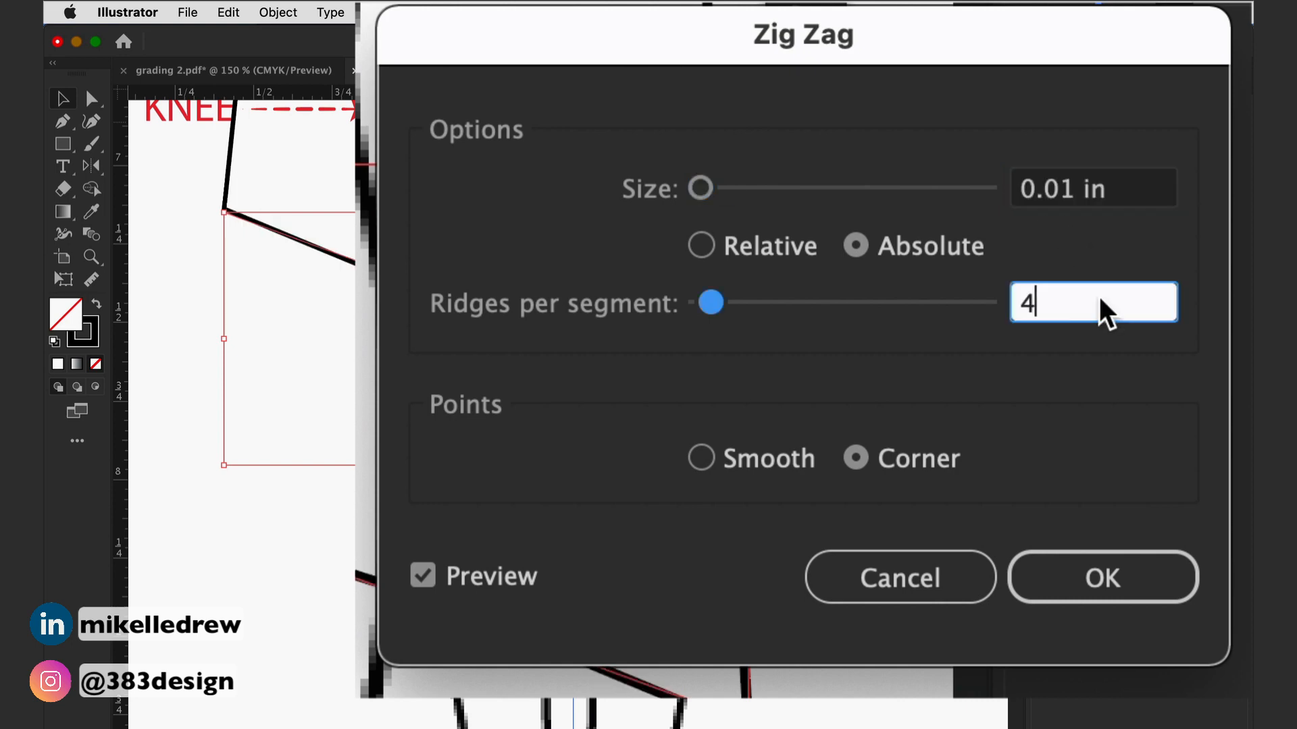
drag(711, 302, 853, 301)
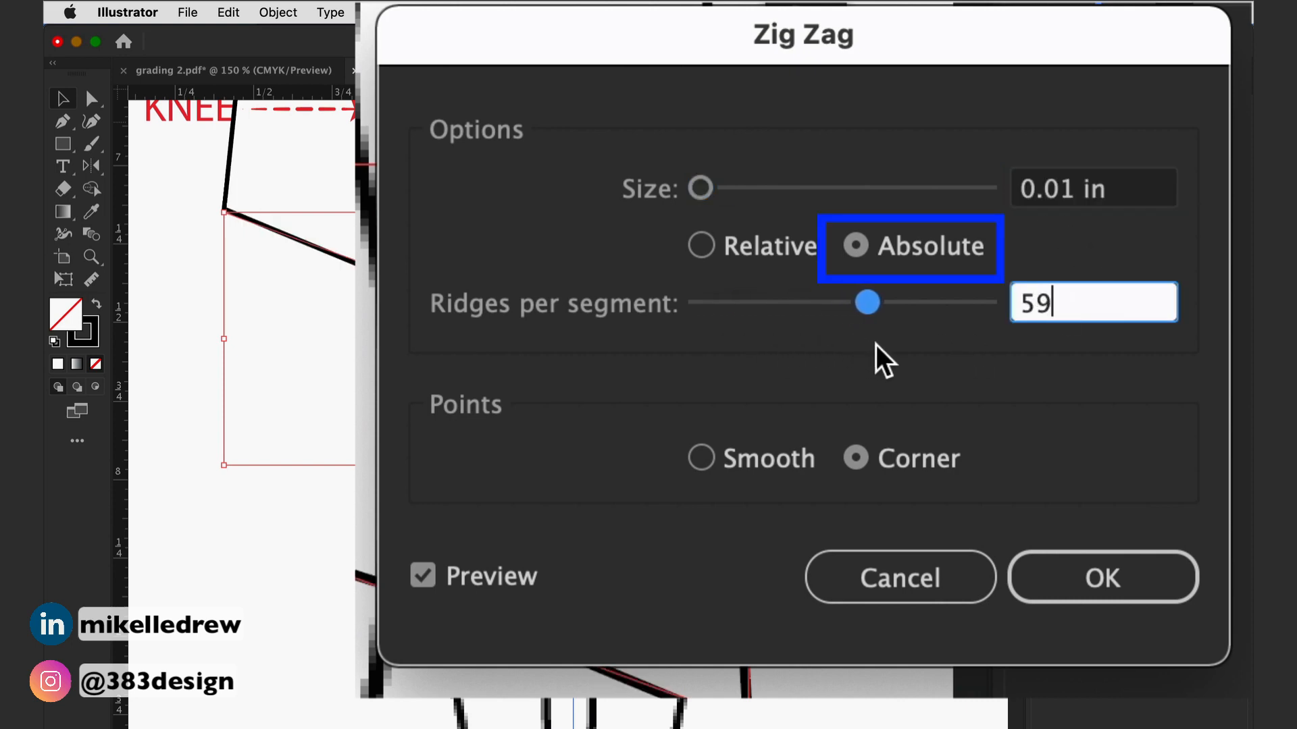
key(BackSpace)
text(0)
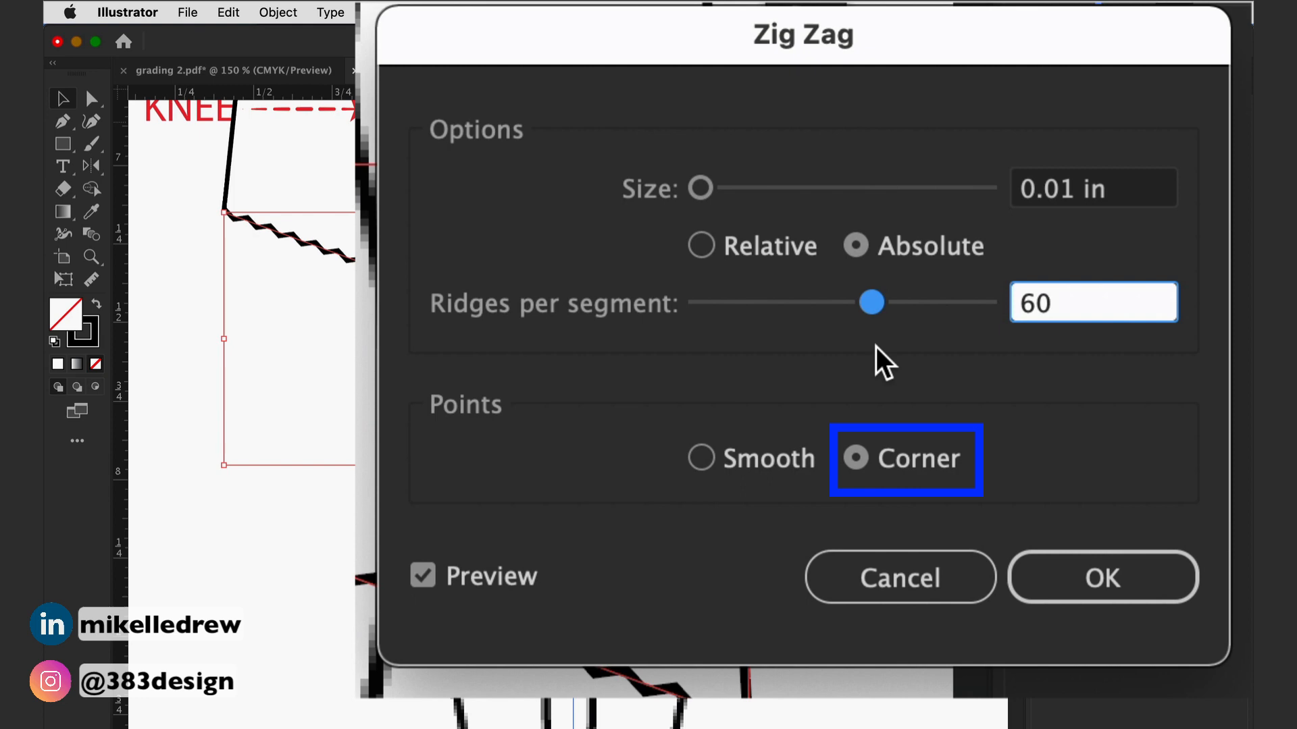
Step: Apply the zigzag, then draw the curved side line down the skirt to the hem
click(1103, 578)
click(430, 412)
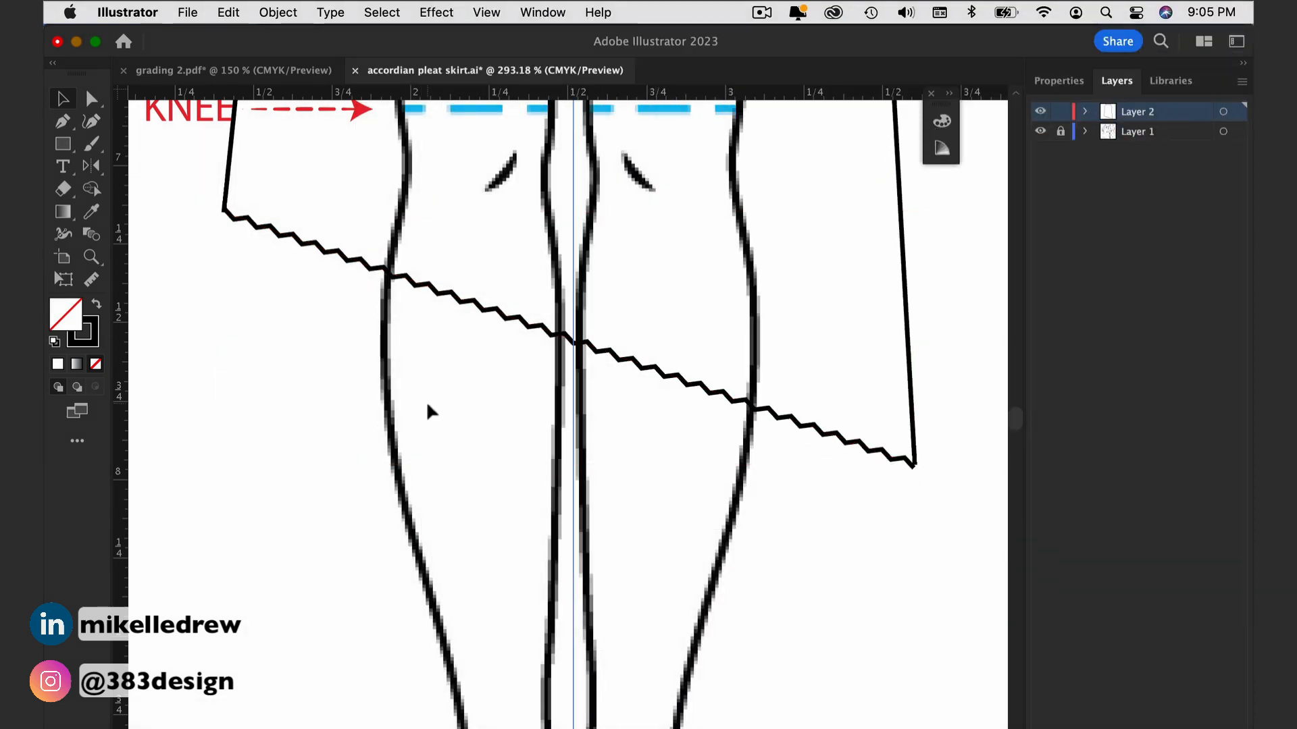
scroll(510, 385, down, 5)
scroll(509, 384, down, 5)
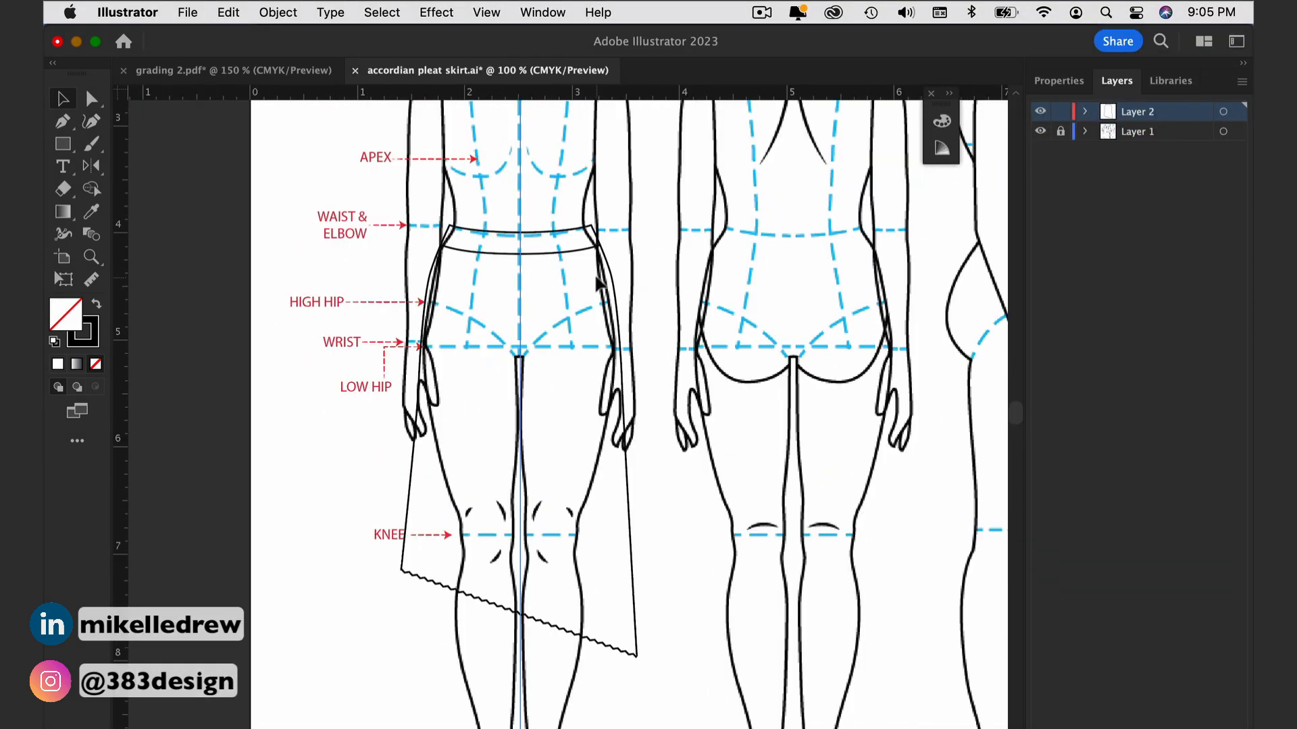
key(p)
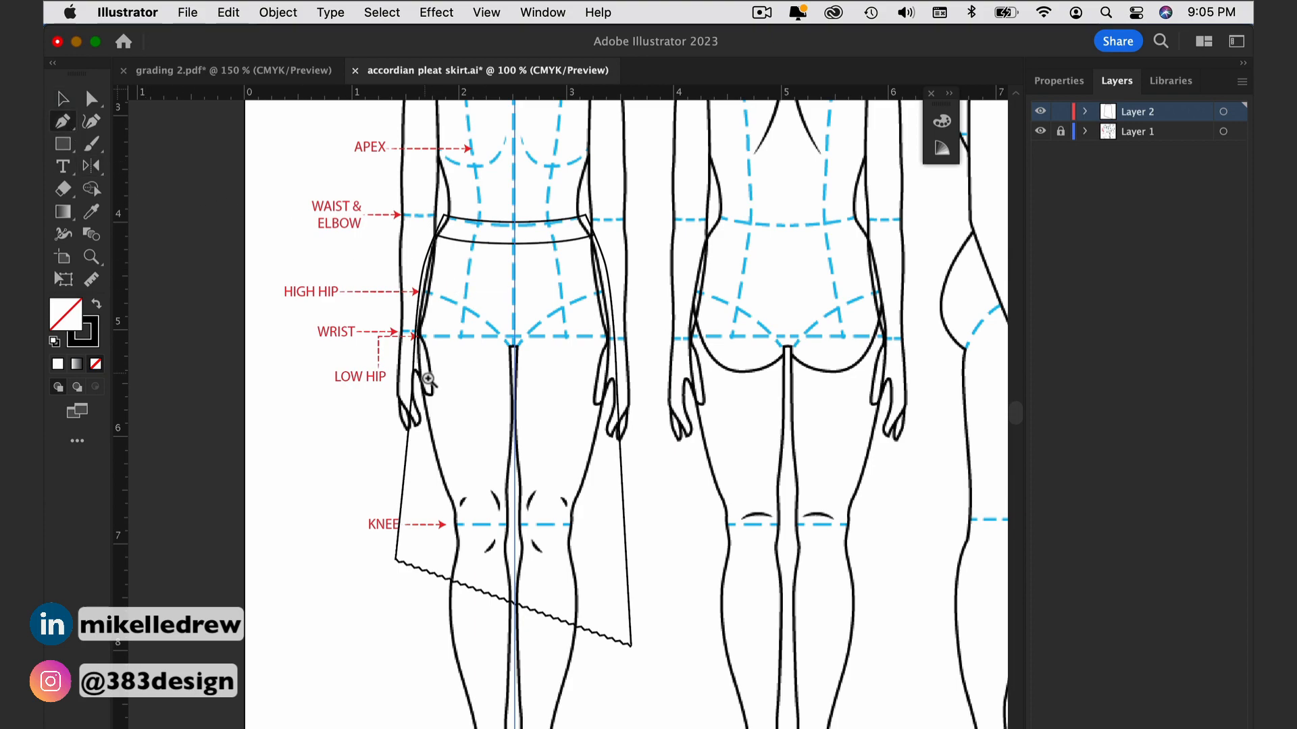
scroll(431, 380, up, 3)
scroll(660, 254, up, 3)
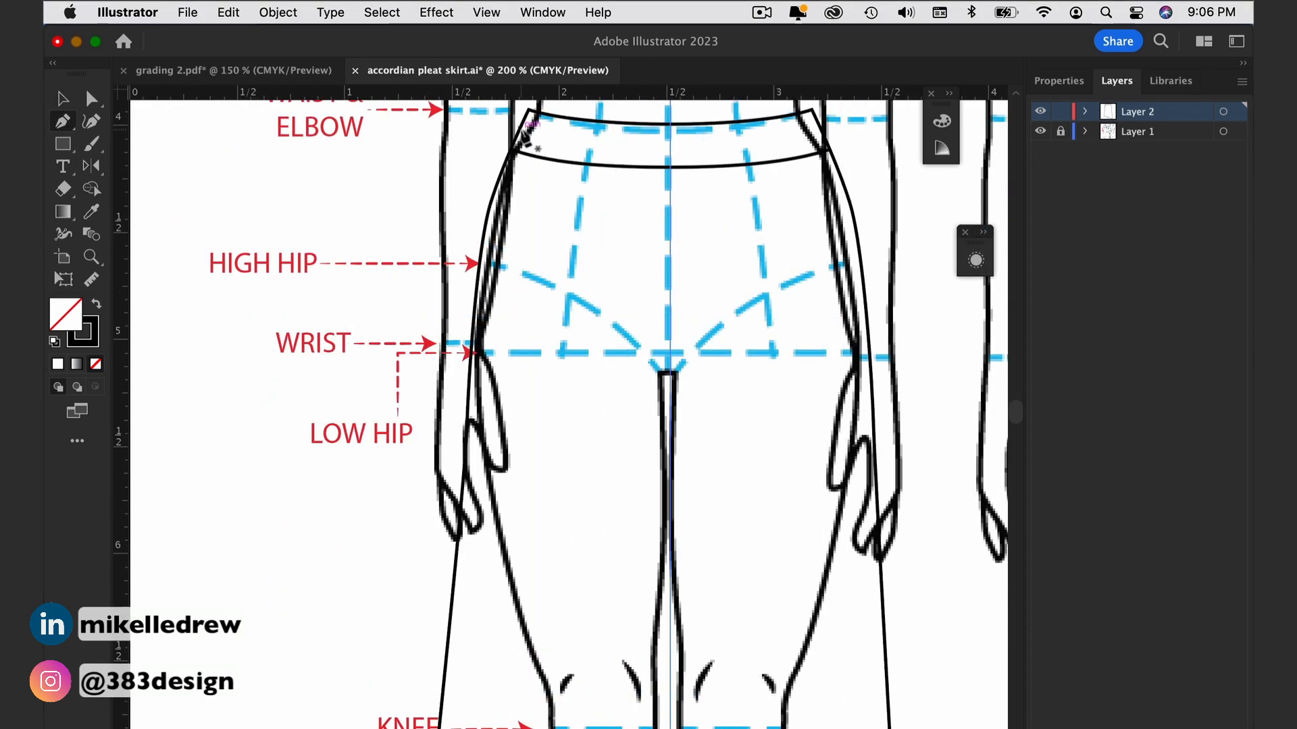
drag(506, 122, 476, 350)
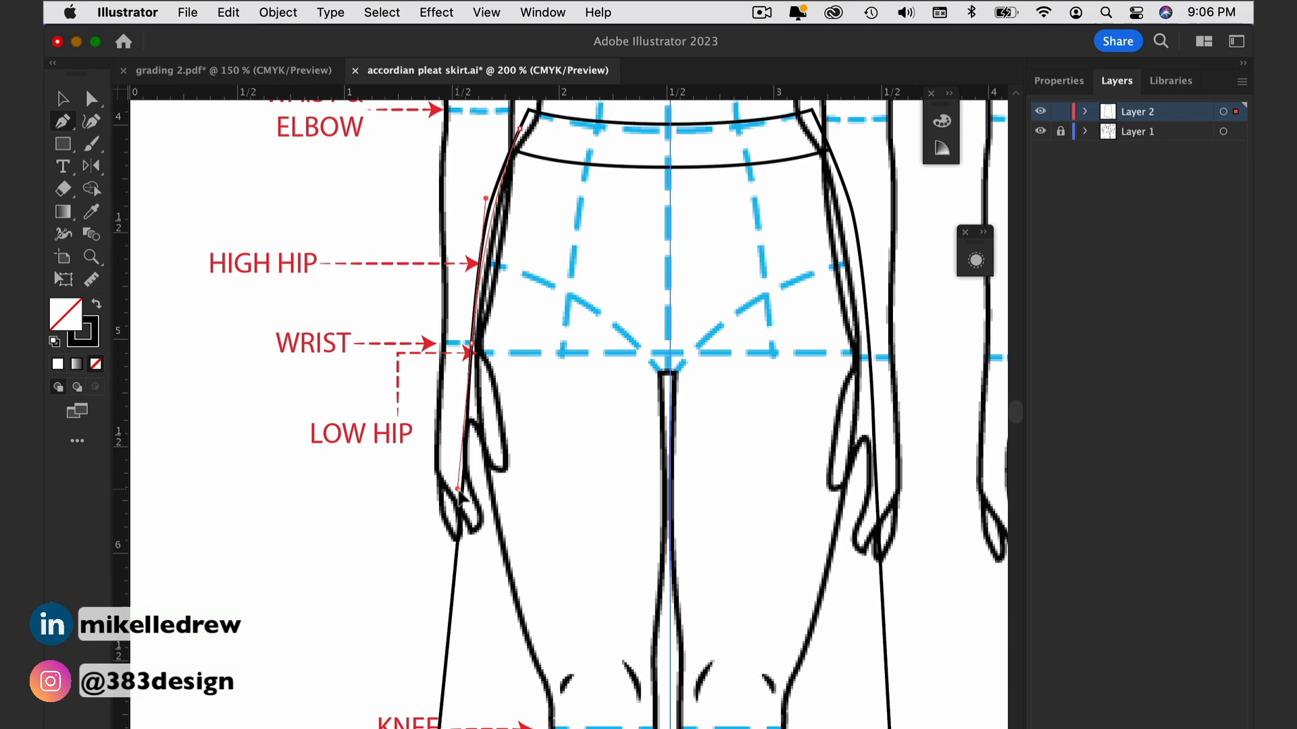
scroll(471, 502, down, 5)
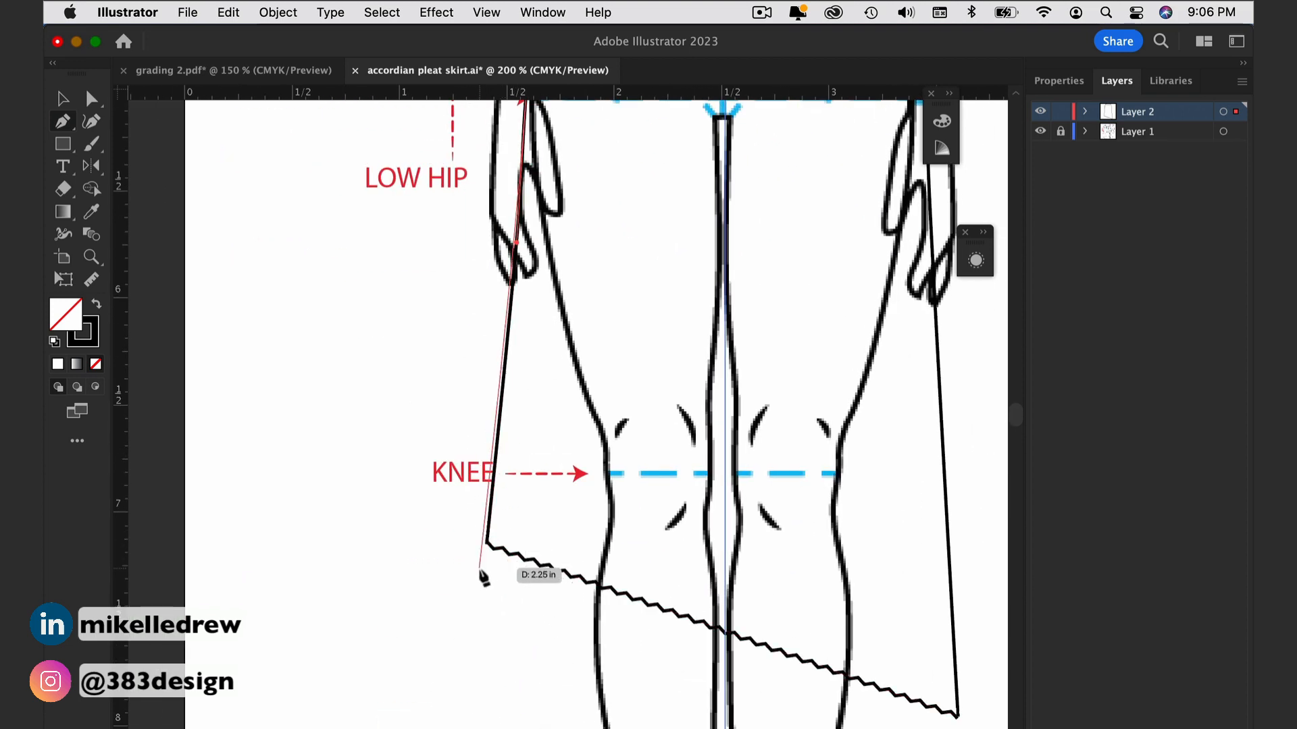
click(484, 596)
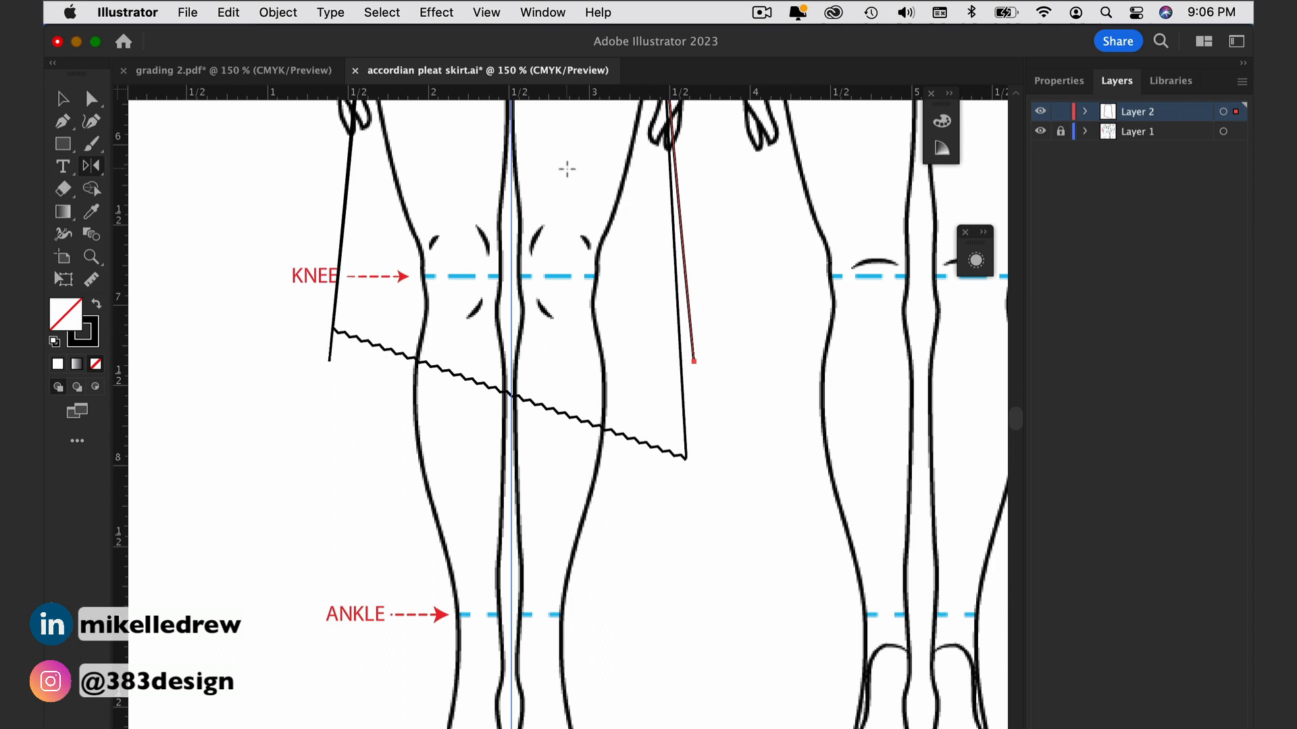
Step: Drag both side lines' lower endpoints so they reach past the zigzag hem corners
key(a)
drag(695, 364, 694, 495)
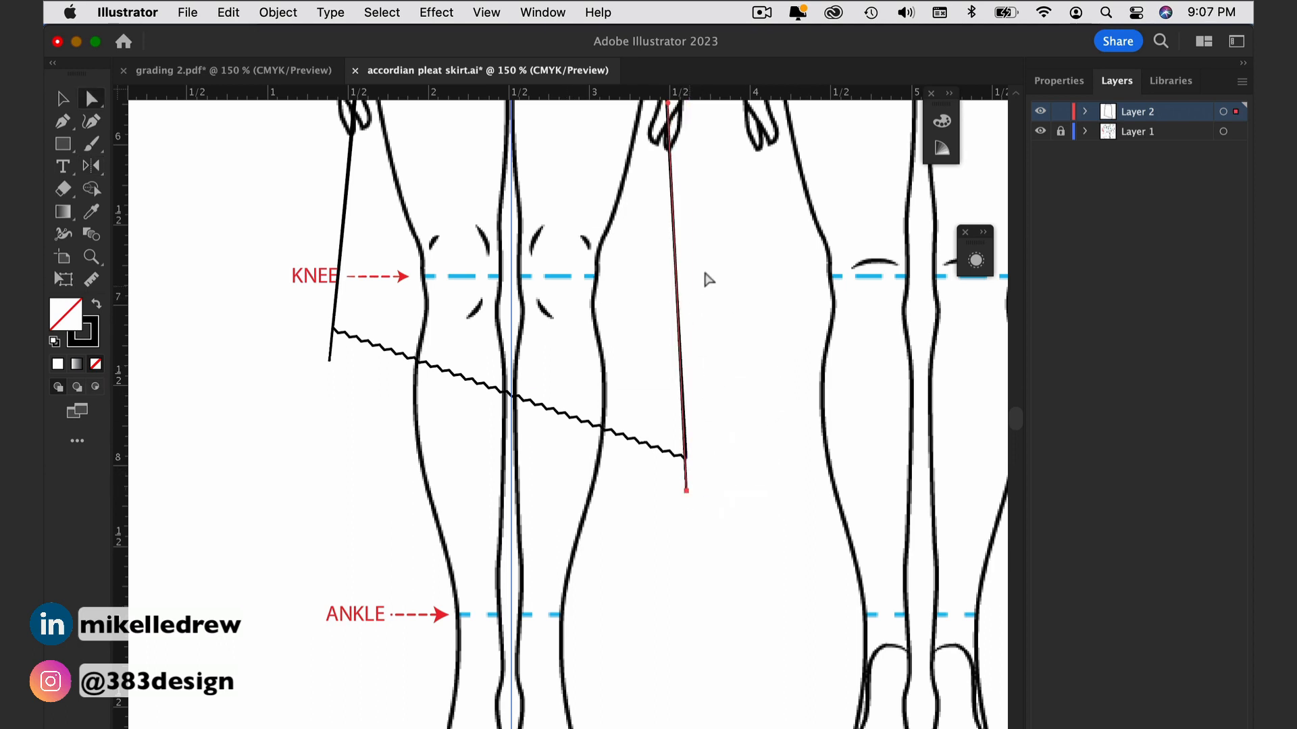
alt+super+click(706, 200)
scroll(436, 203, up, 8)
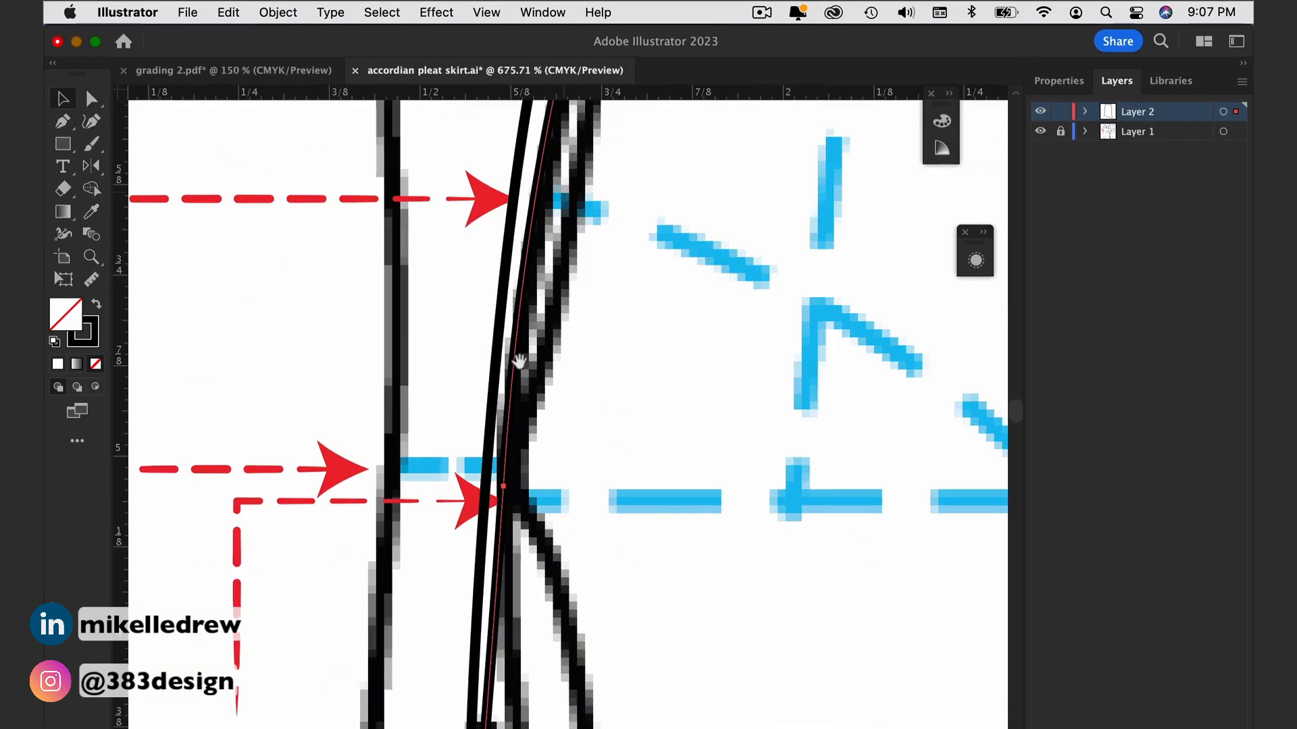
drag(406, 304, 608, 455)
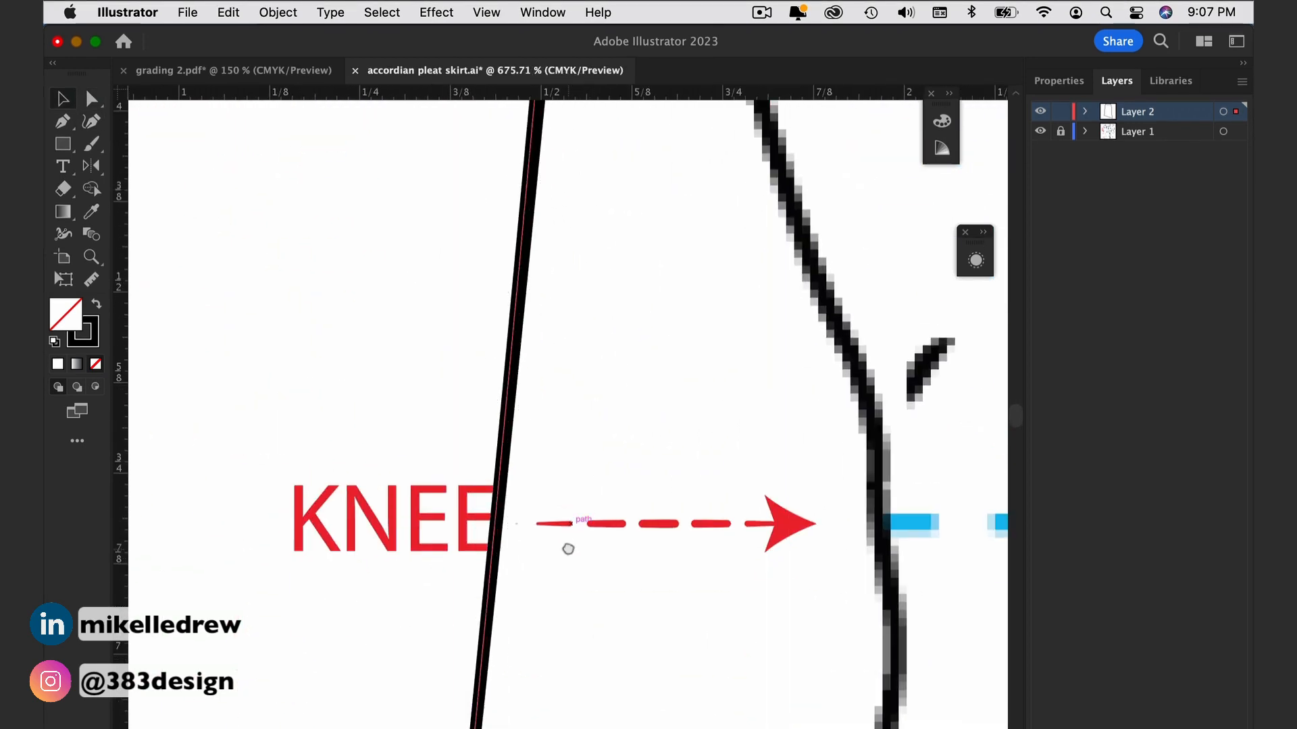
scroll(568, 527, down, 5)
drag(465, 446, 477, 456)
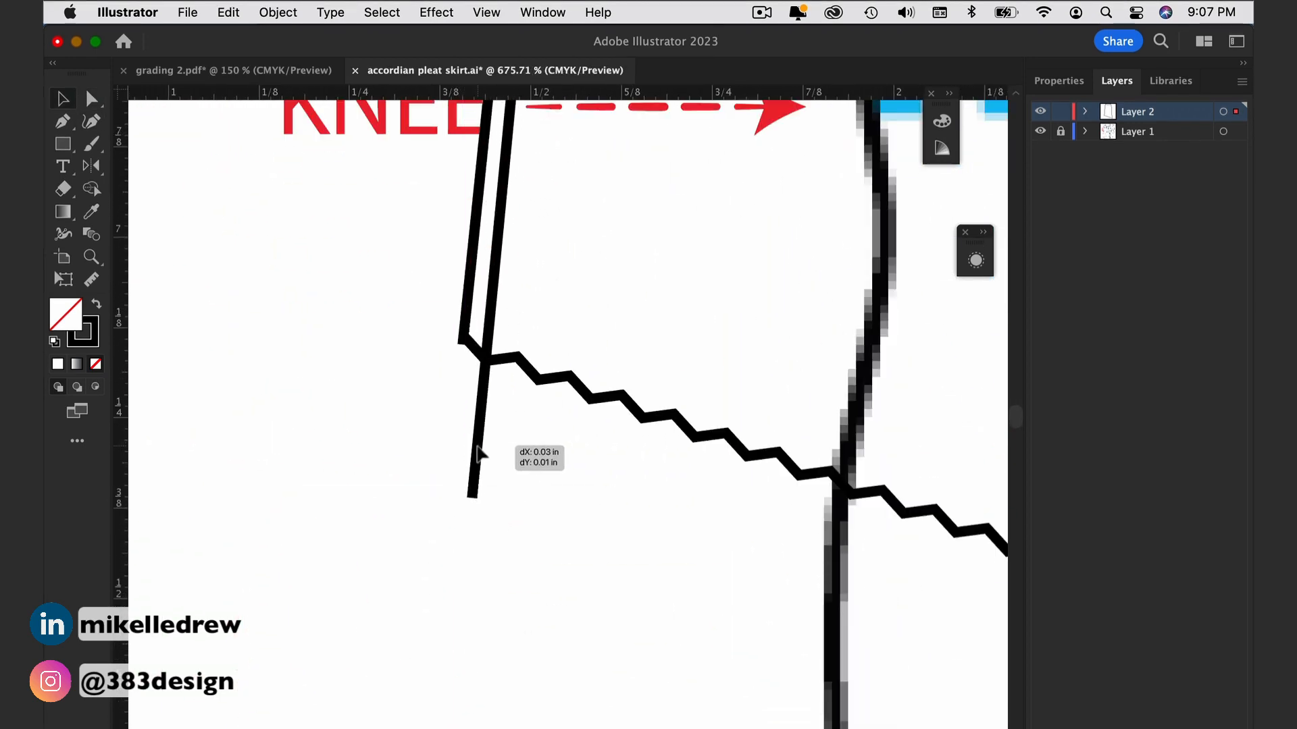
scroll(517, 426, down, 3)
drag(749, 385, 647, 389)
scroll(646, 389, right, 5)
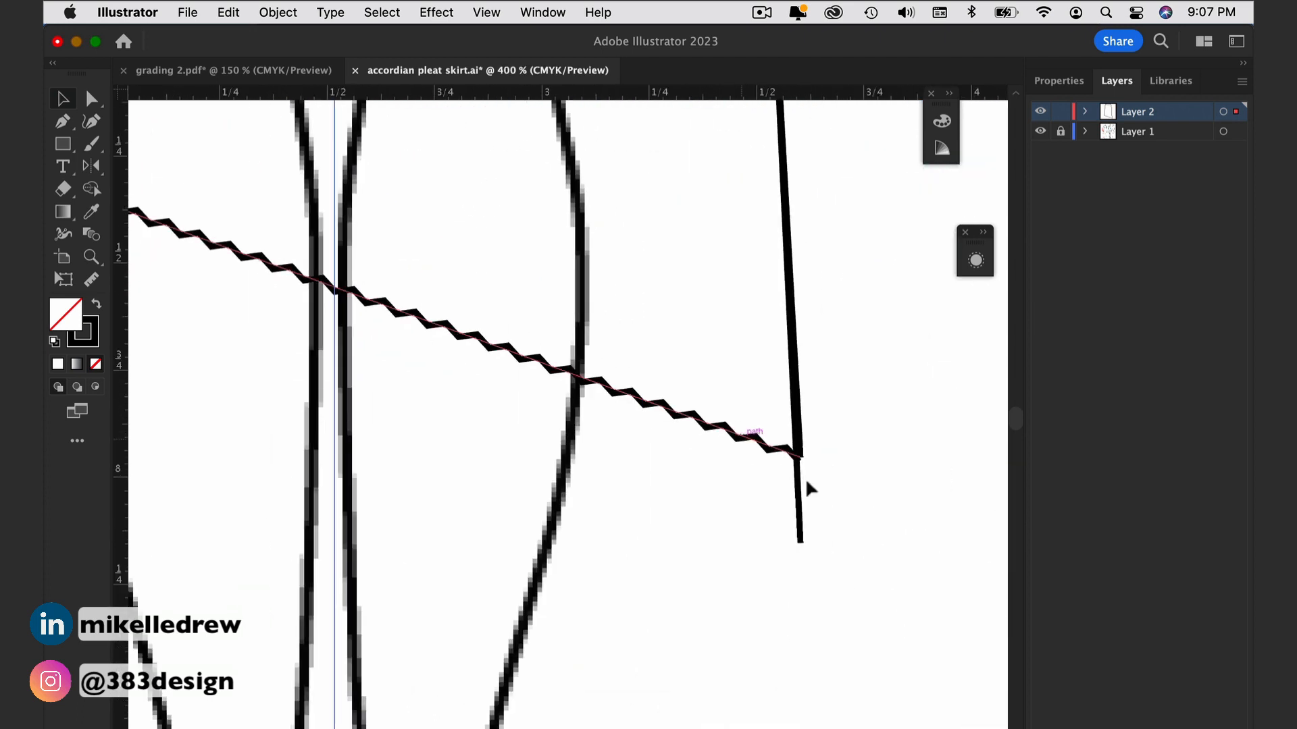
drag(801, 507, 793, 476)
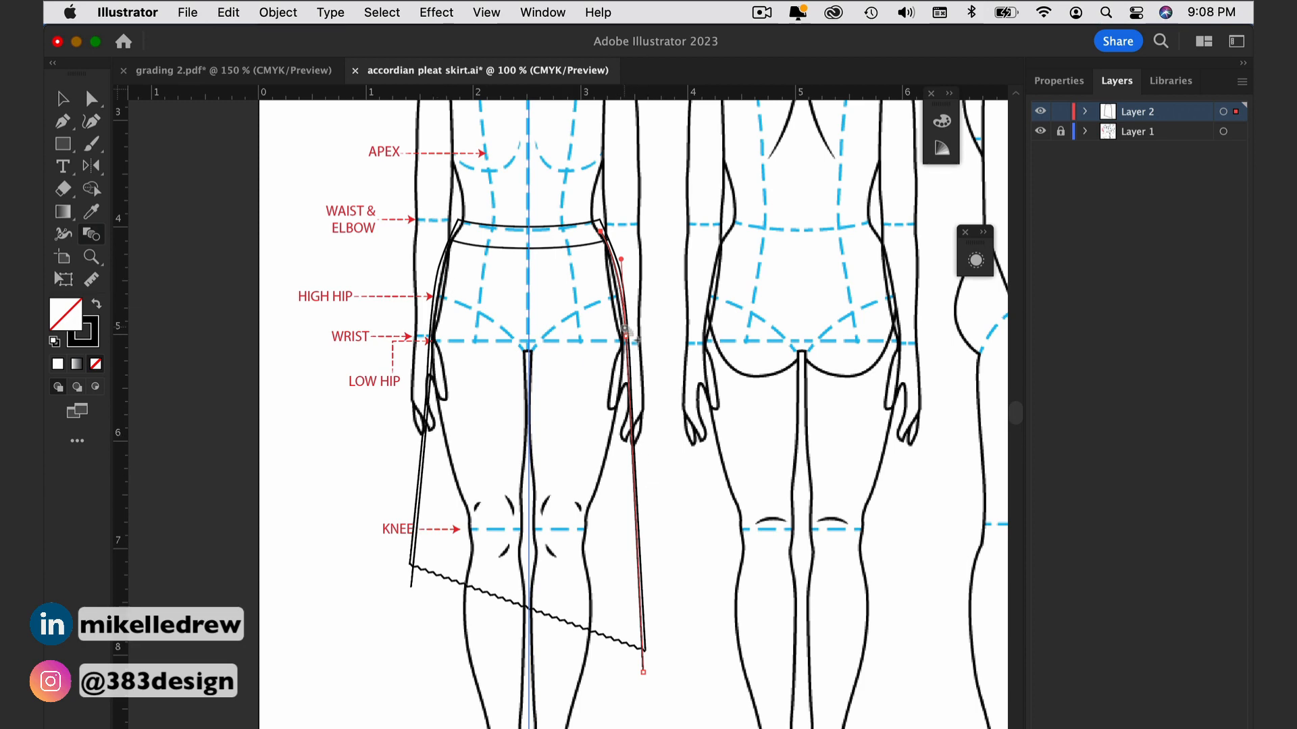
Step: Blend the two side lines with 58 specified steps to create the pleat lines
click(628, 335)
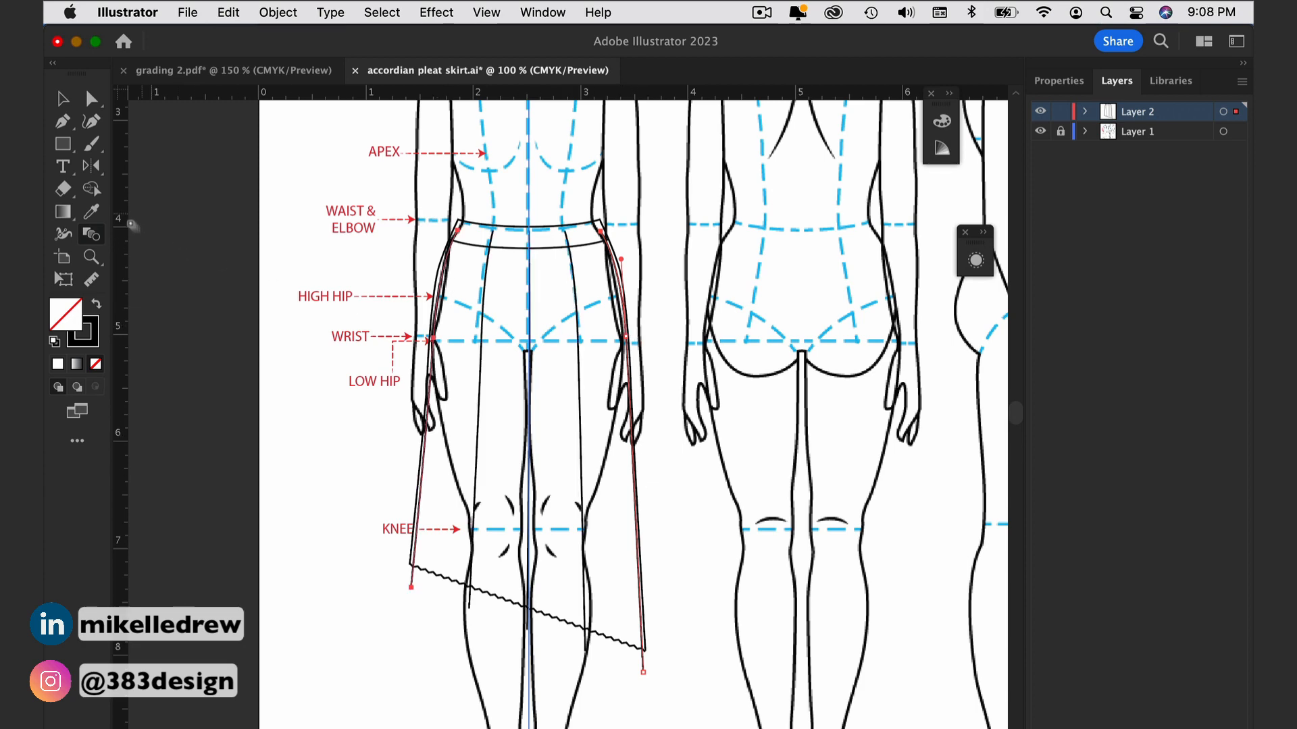
double_click(93, 235)
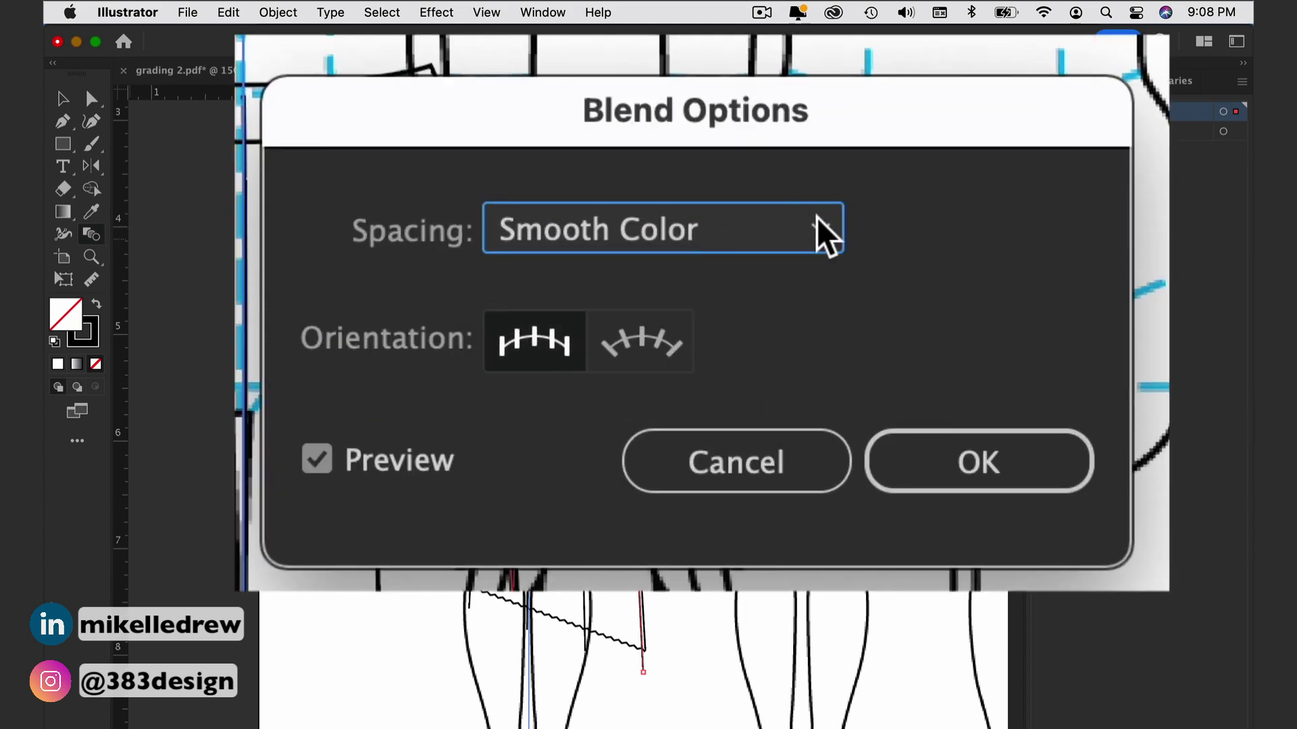
click(820, 232)
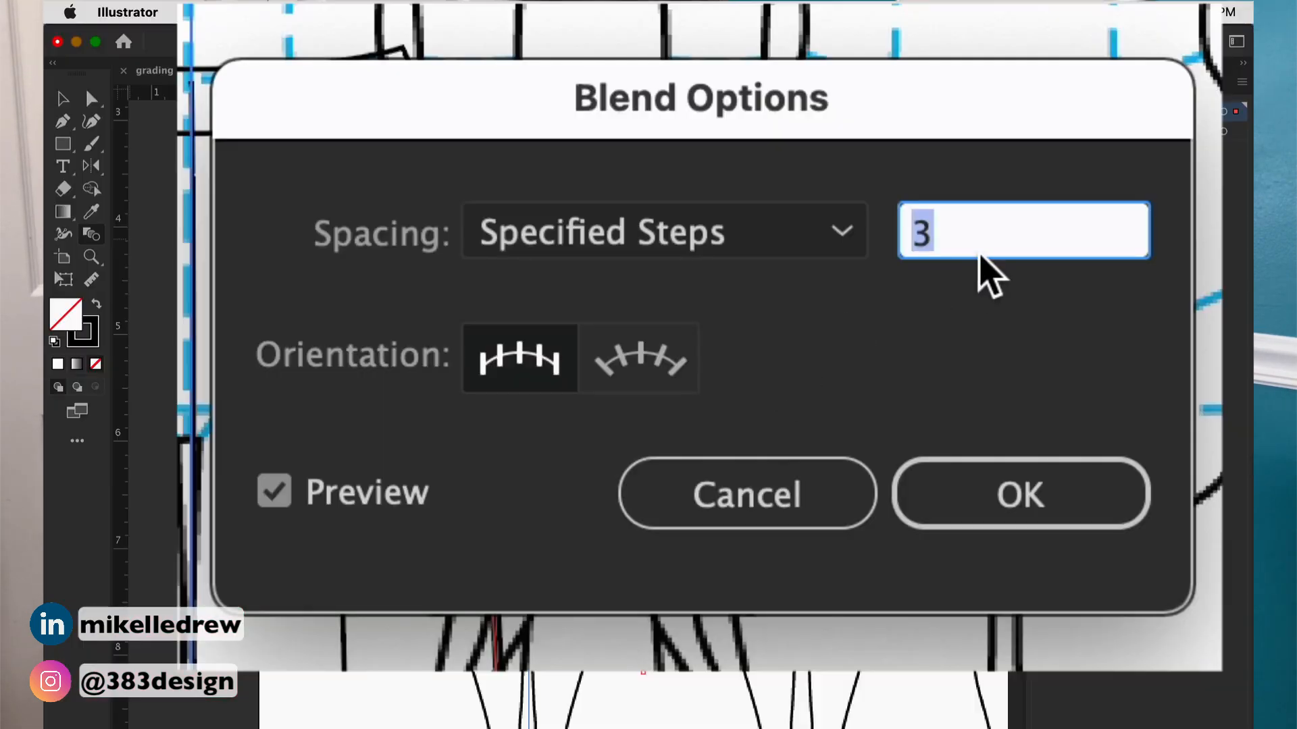
text(8)
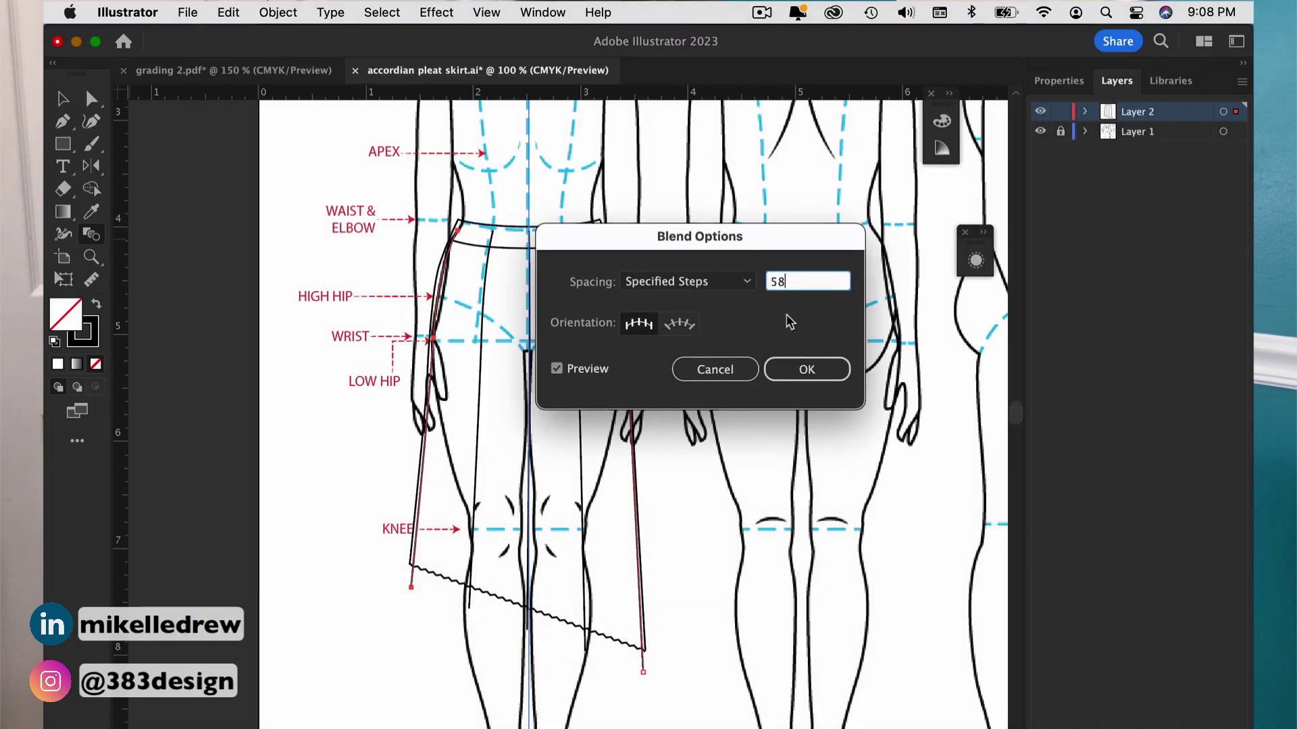
click(1021, 494)
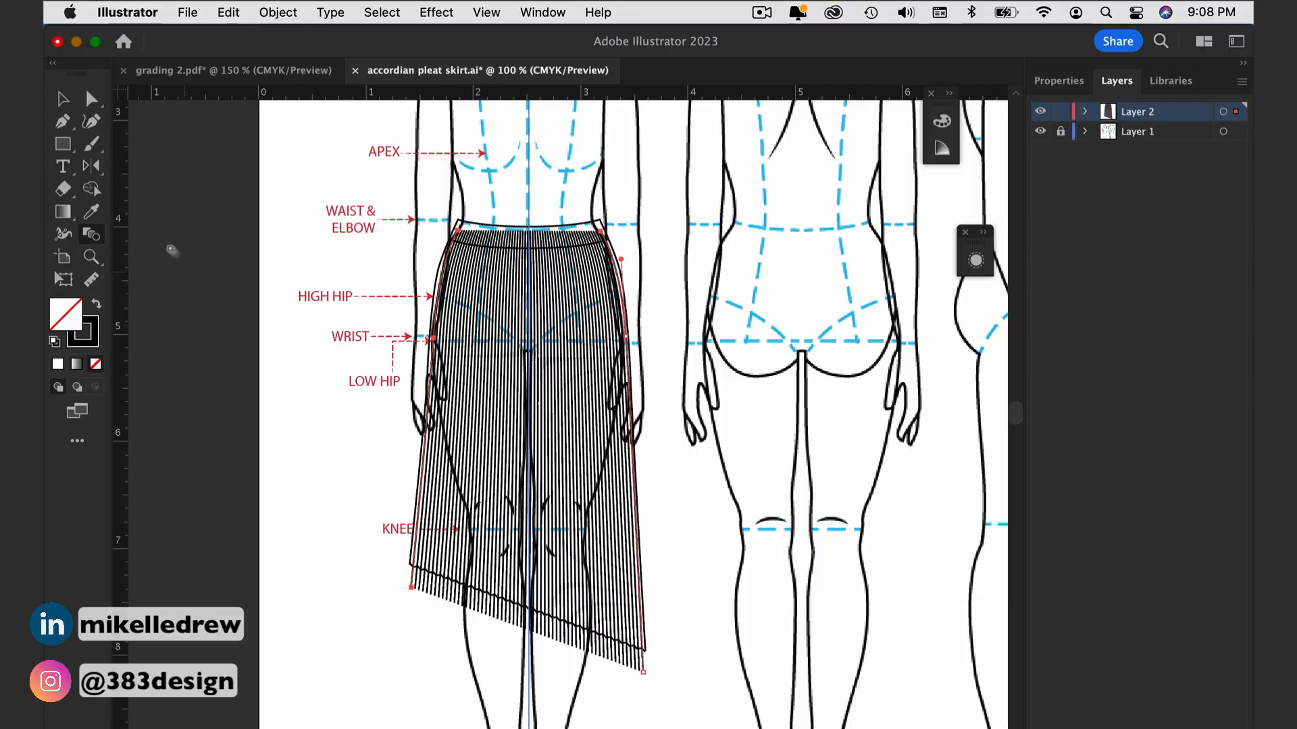
key(v)
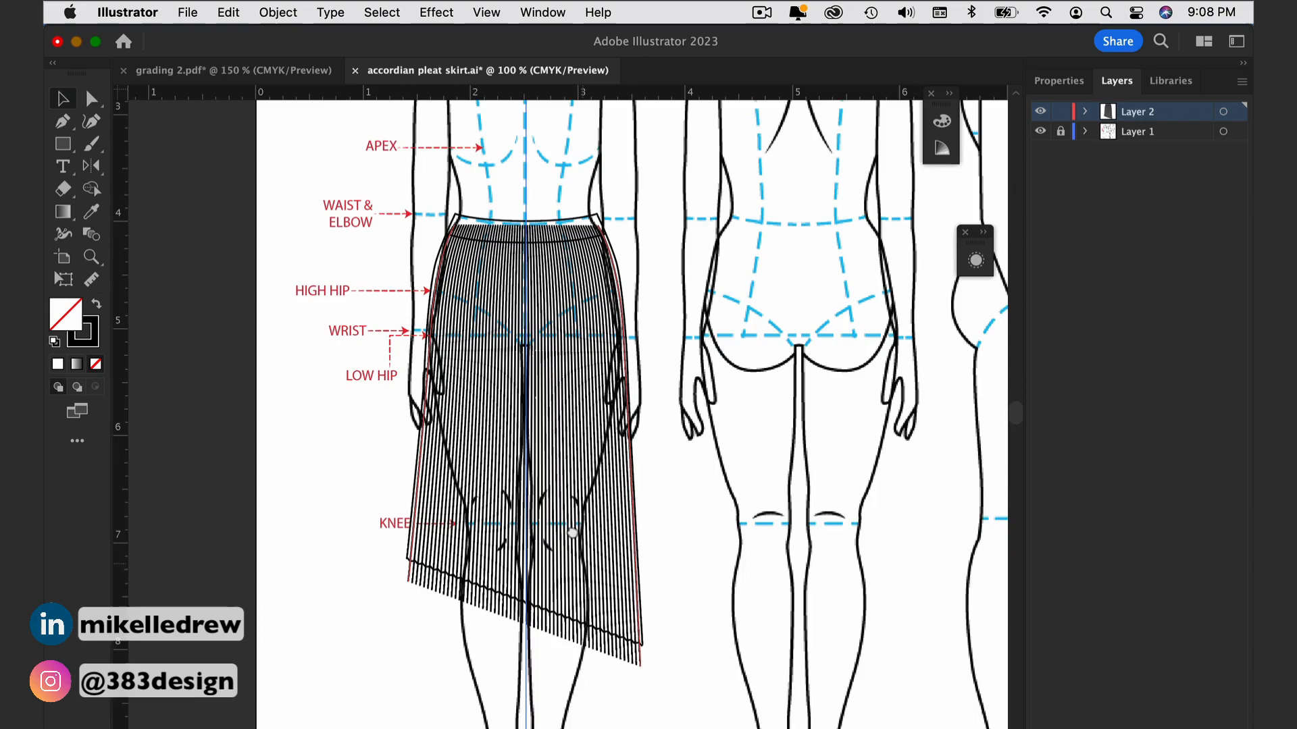
scroll(573, 533, down, 3)
key(super+equal)
scroll(605, 465, down, 3)
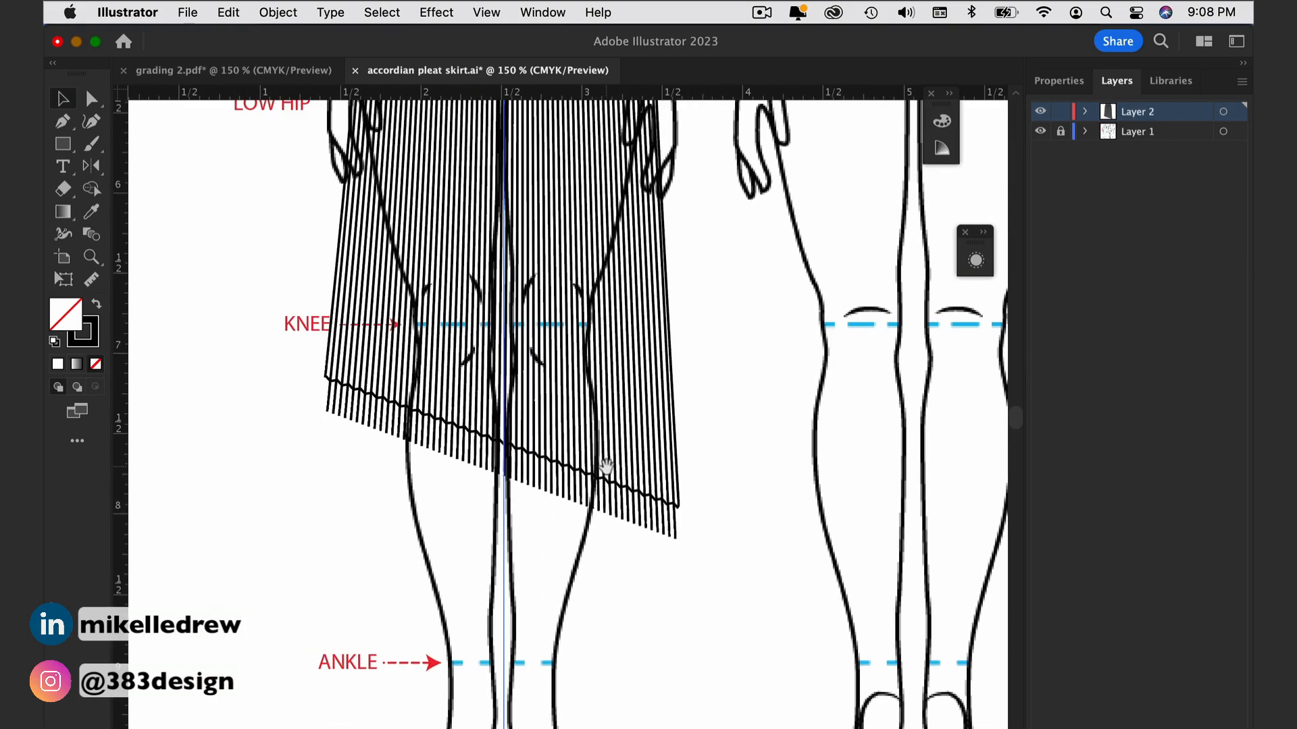
scroll(605, 465, up, 2)
Step: Hide the pleated blend object to reach the hem underneath
key(super+equal)
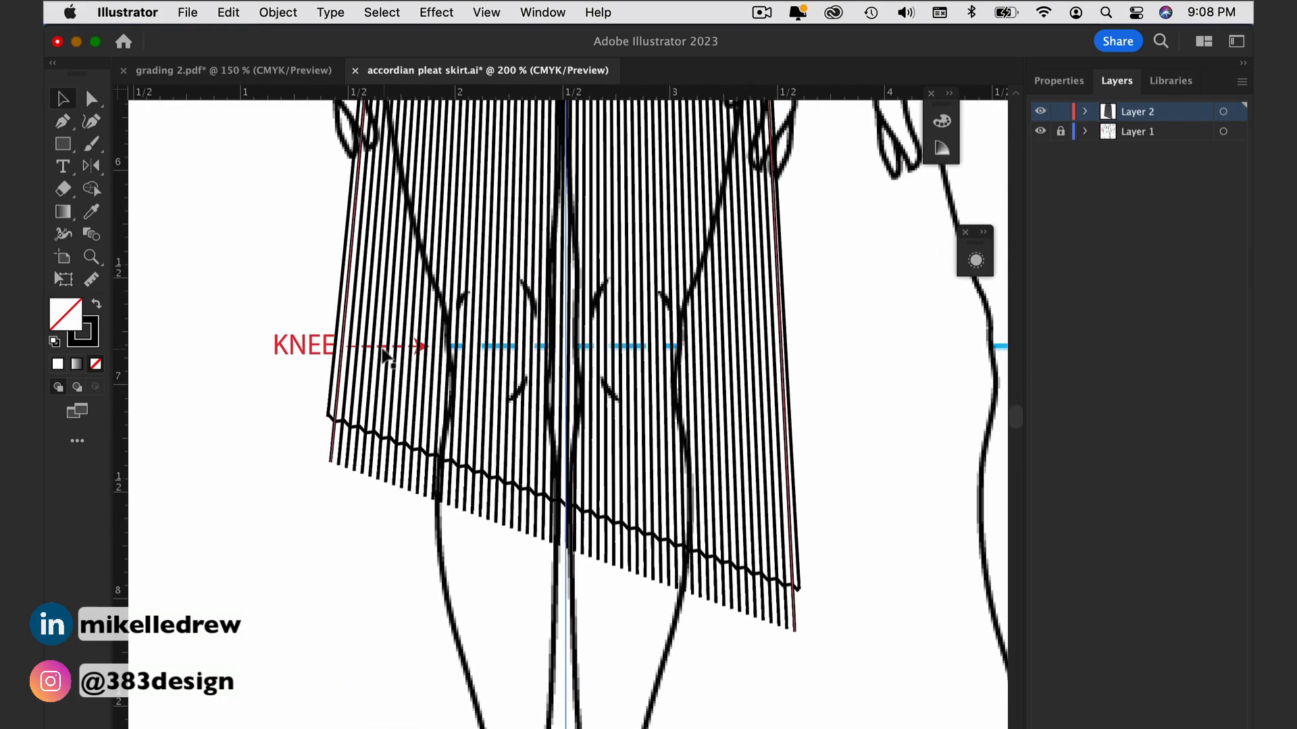
click(374, 352)
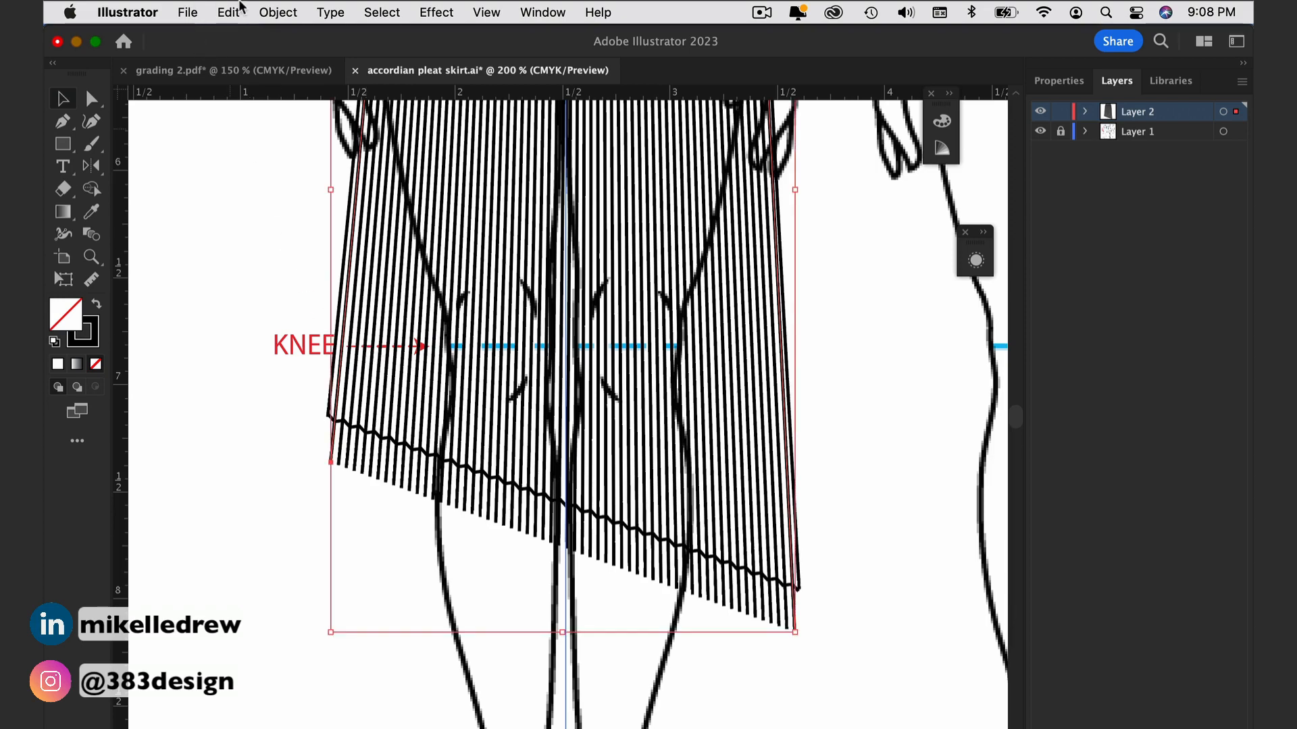
click(277, 12)
mouse_move(304, 216)
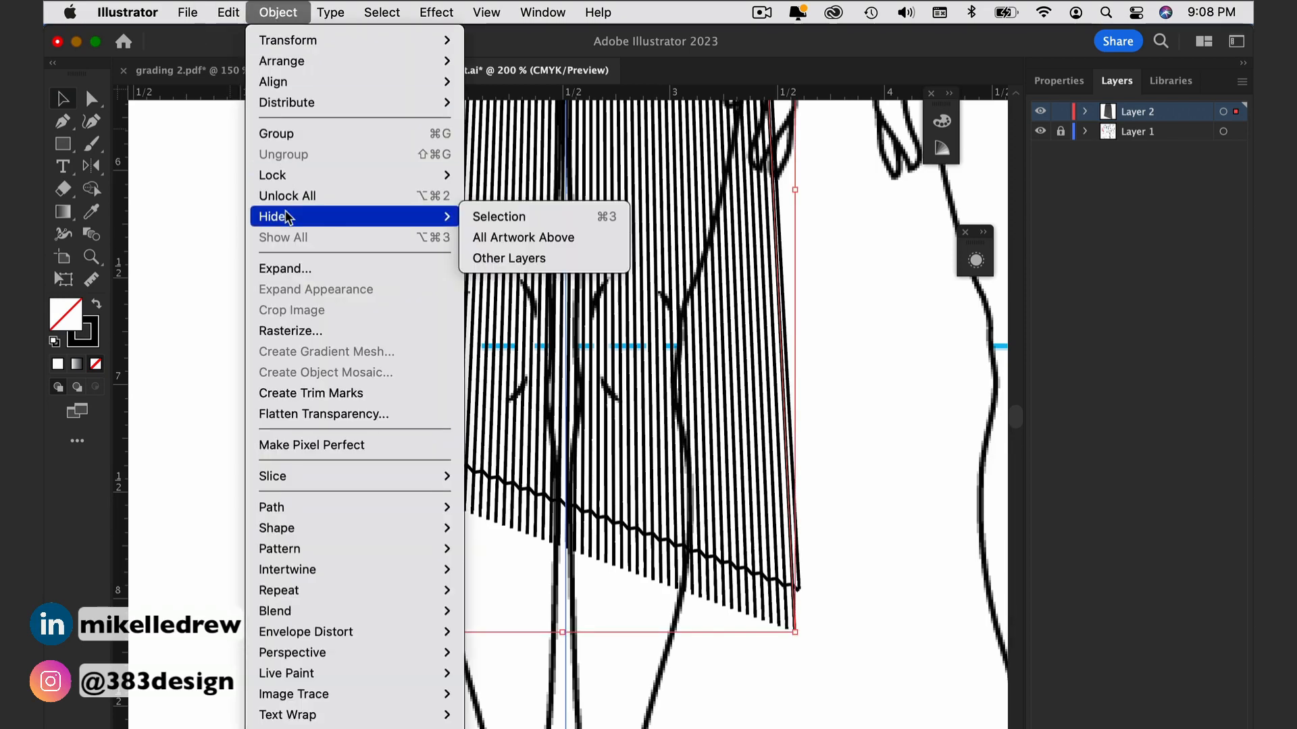
click(519, 221)
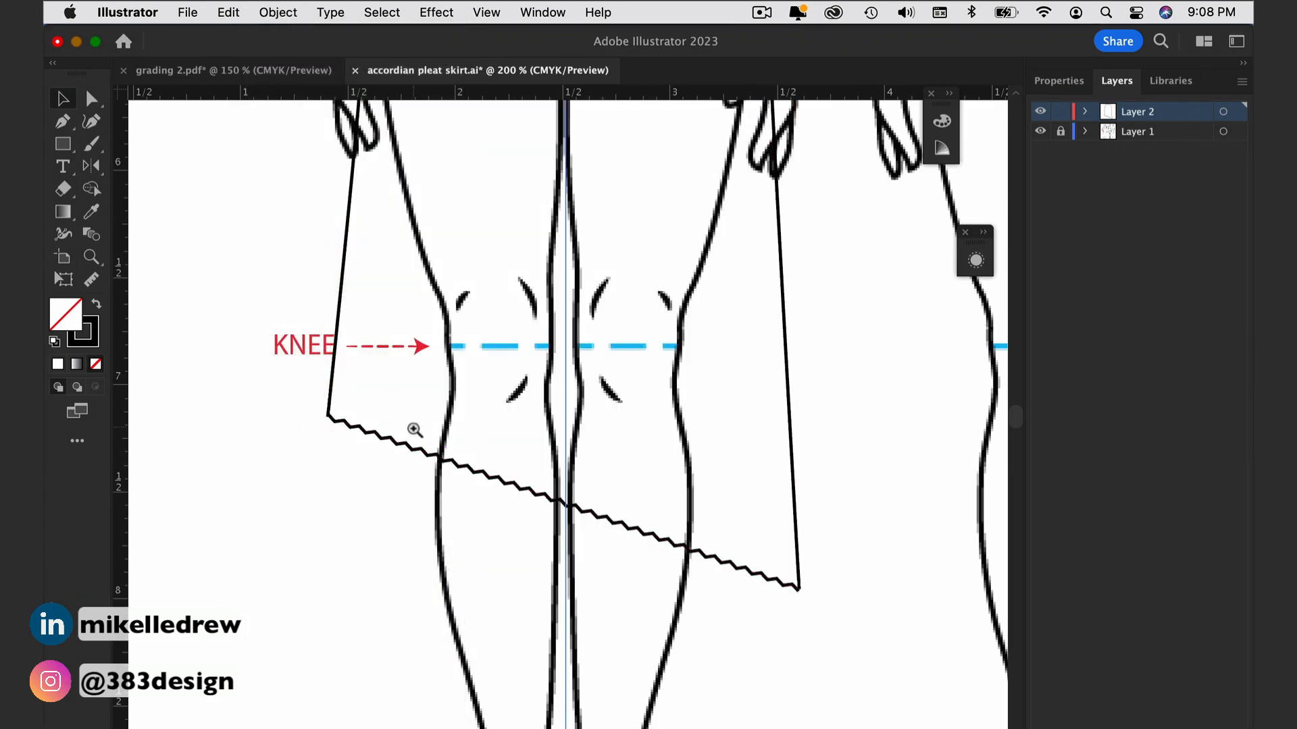
scroll(414, 430, up, 2)
scroll(414, 429, up, 1)
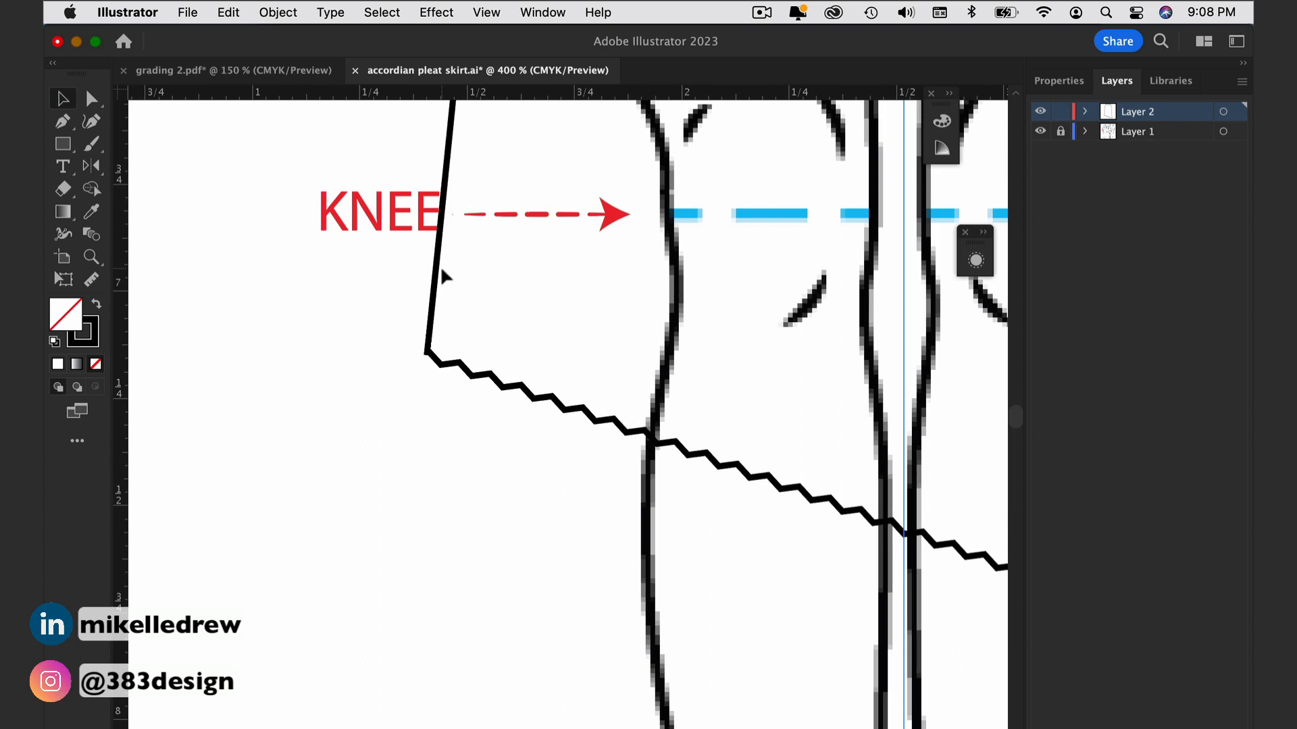
Step: Expand the zigzag hem into real anchor points and unlock all artwork
click(559, 408)
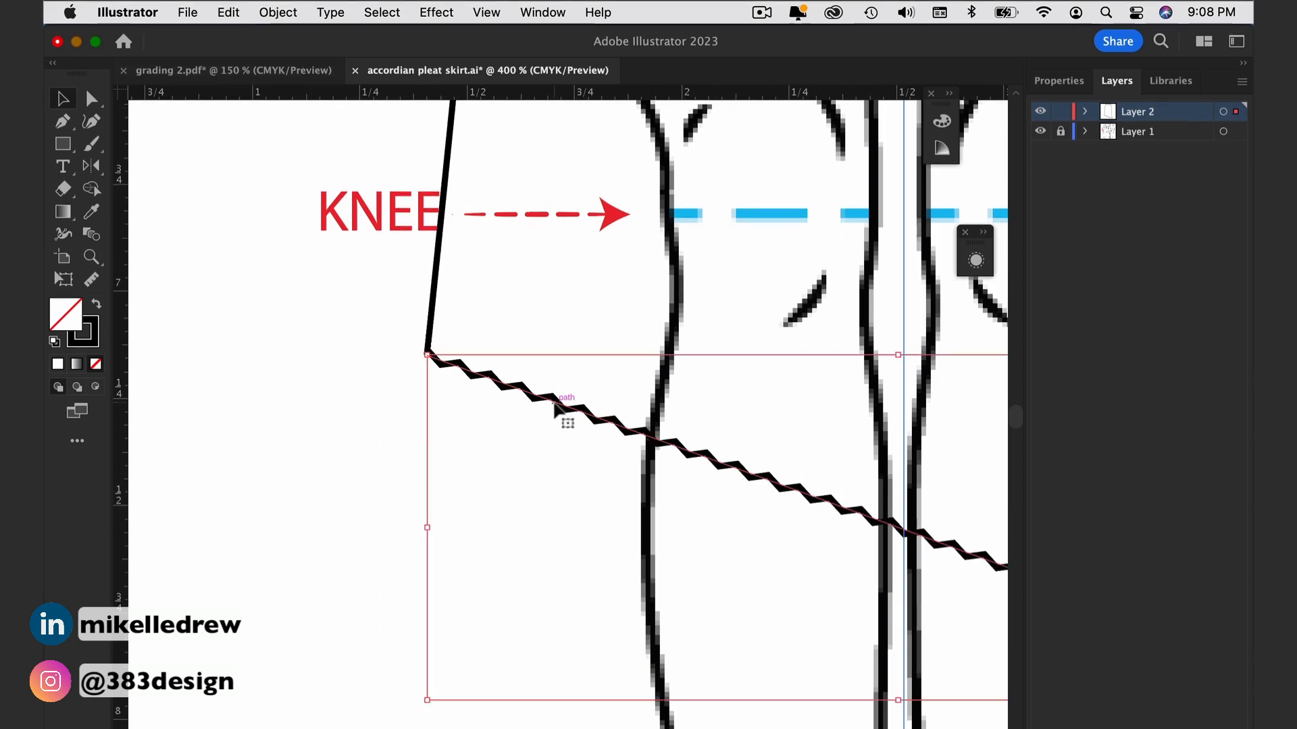
click(278, 12)
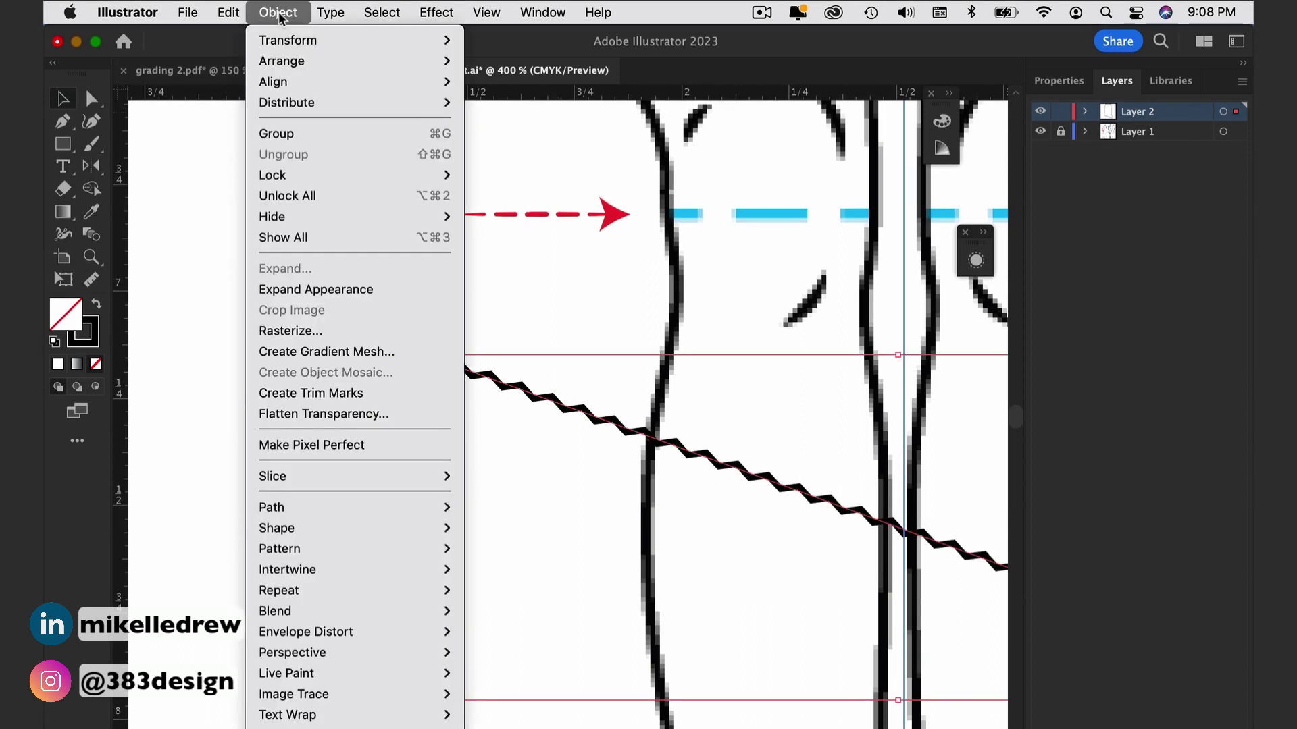
click(284, 292)
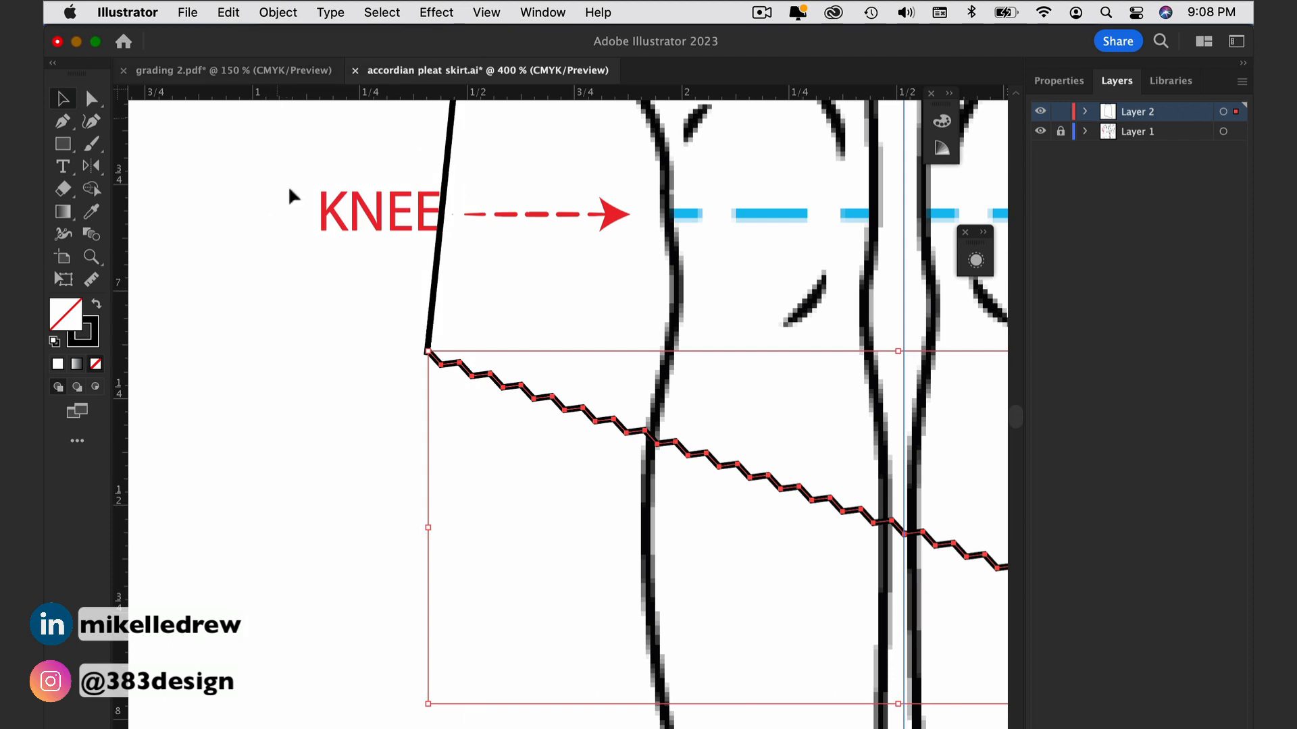
click(278, 12)
click(287, 196)
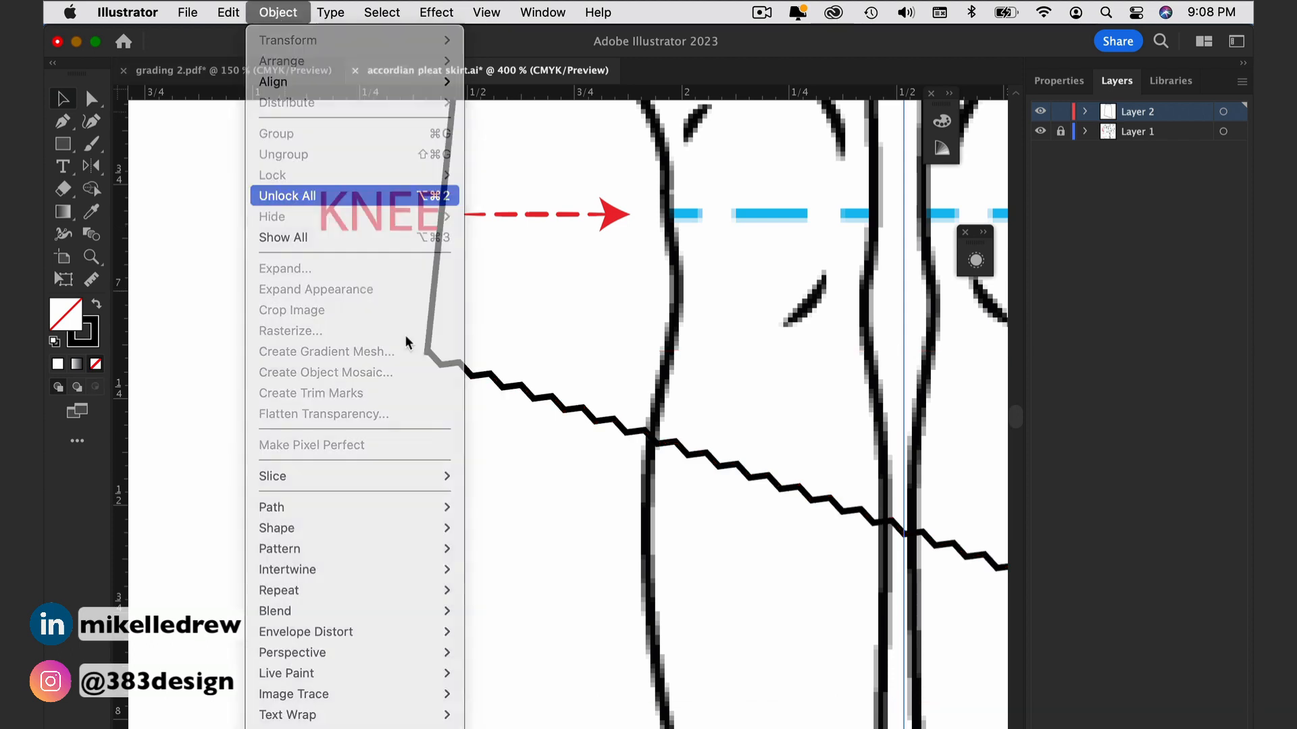
Step: Join the hem to the left seam end and average the corner points
drag(390, 323, 446, 364)
key(a)
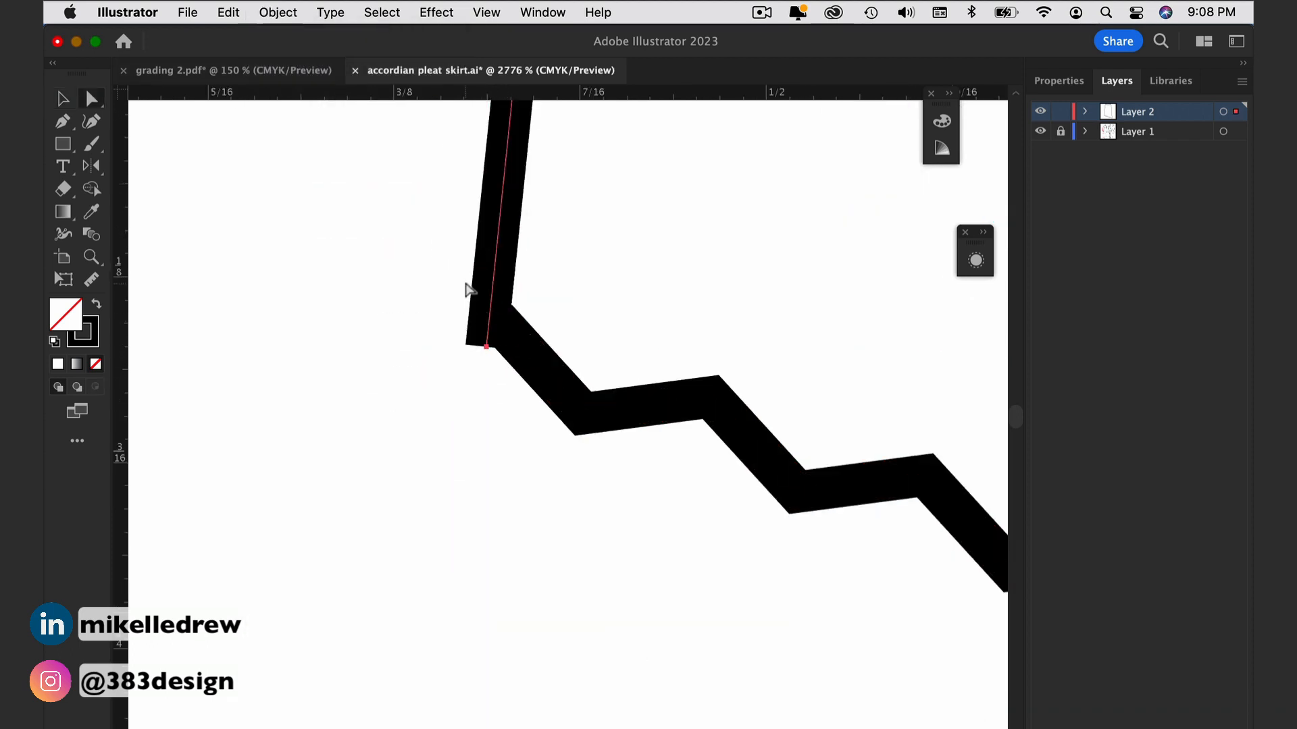
click(581, 373)
right_click(512, 337)
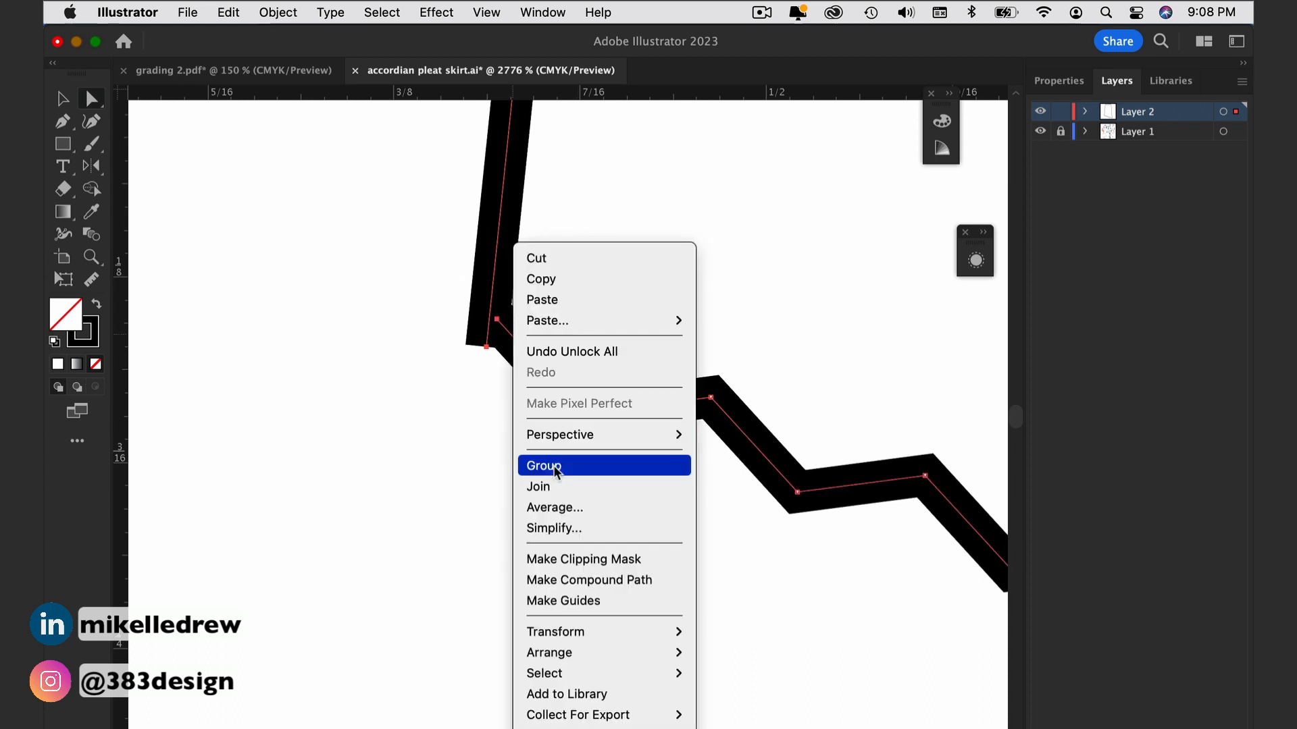
click(552, 487)
right_click(529, 331)
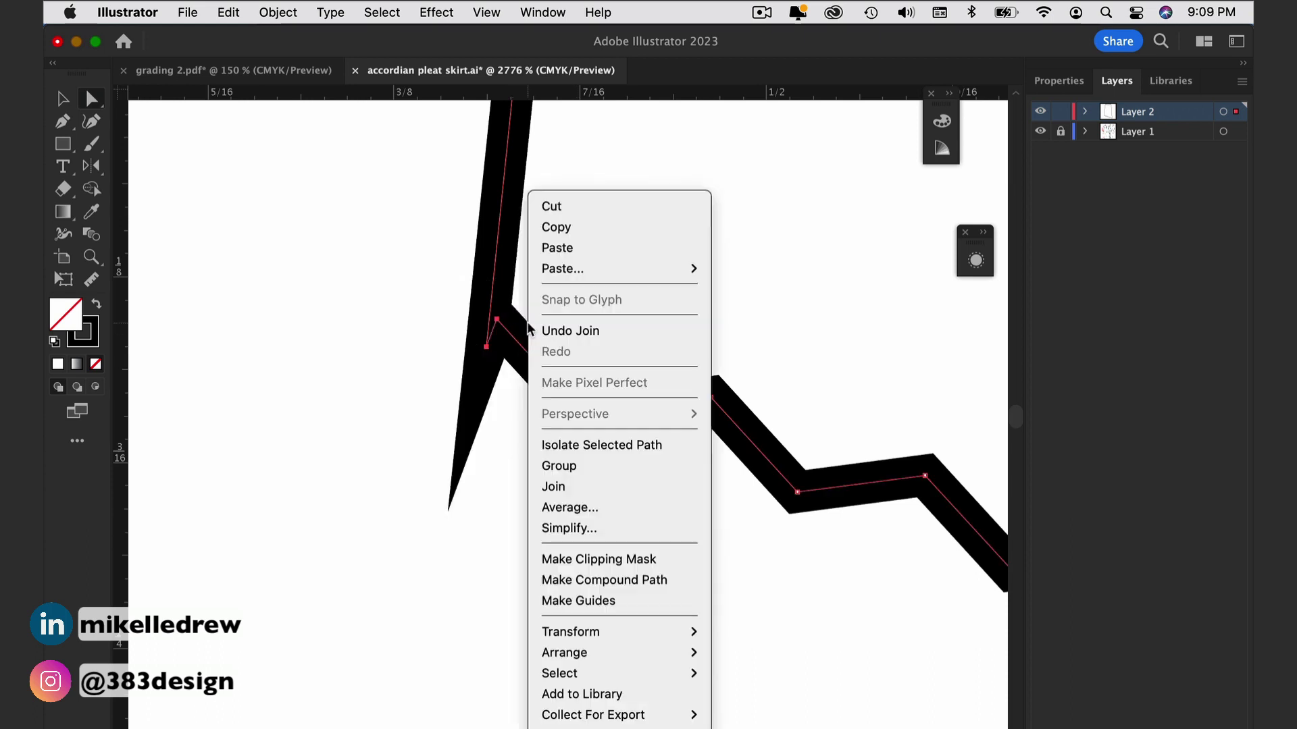
click(568, 508)
click(618, 344)
scroll(765, 522, down, 5)
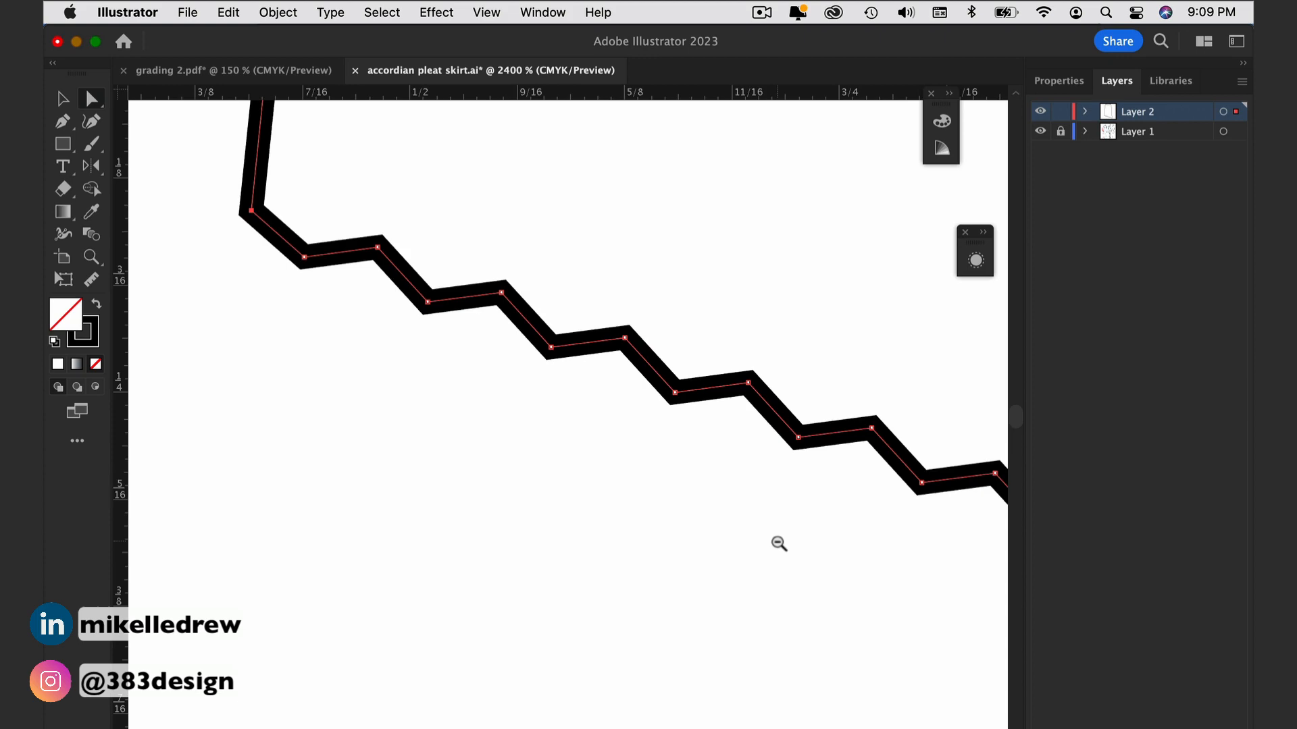
scroll(766, 523, down, 5)
Step: Join and average the right seam with the hem end to close that corner
mouse_move(780, 537)
mouse_down()
mouse_move(560, 274)
mouse_move(570, 322)
mouse_up()
right_click(568, 411)
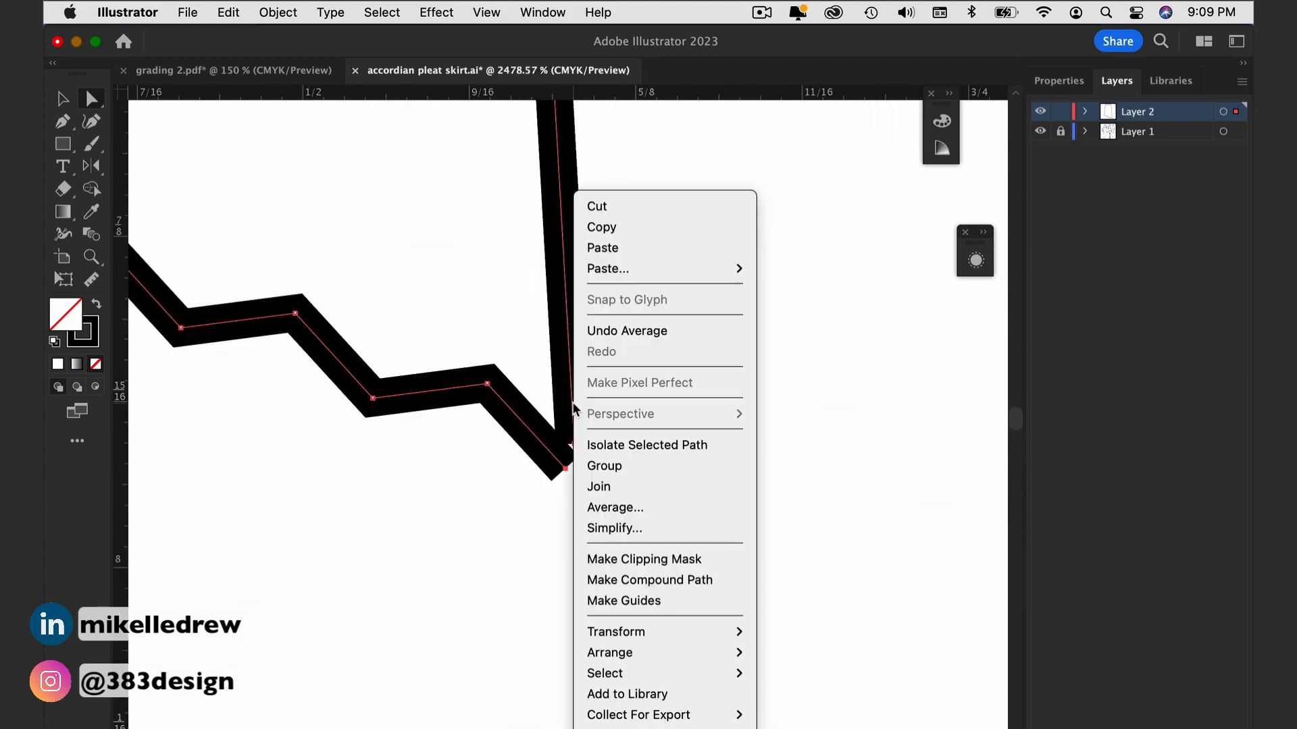
click(608, 484)
right_click(579, 426)
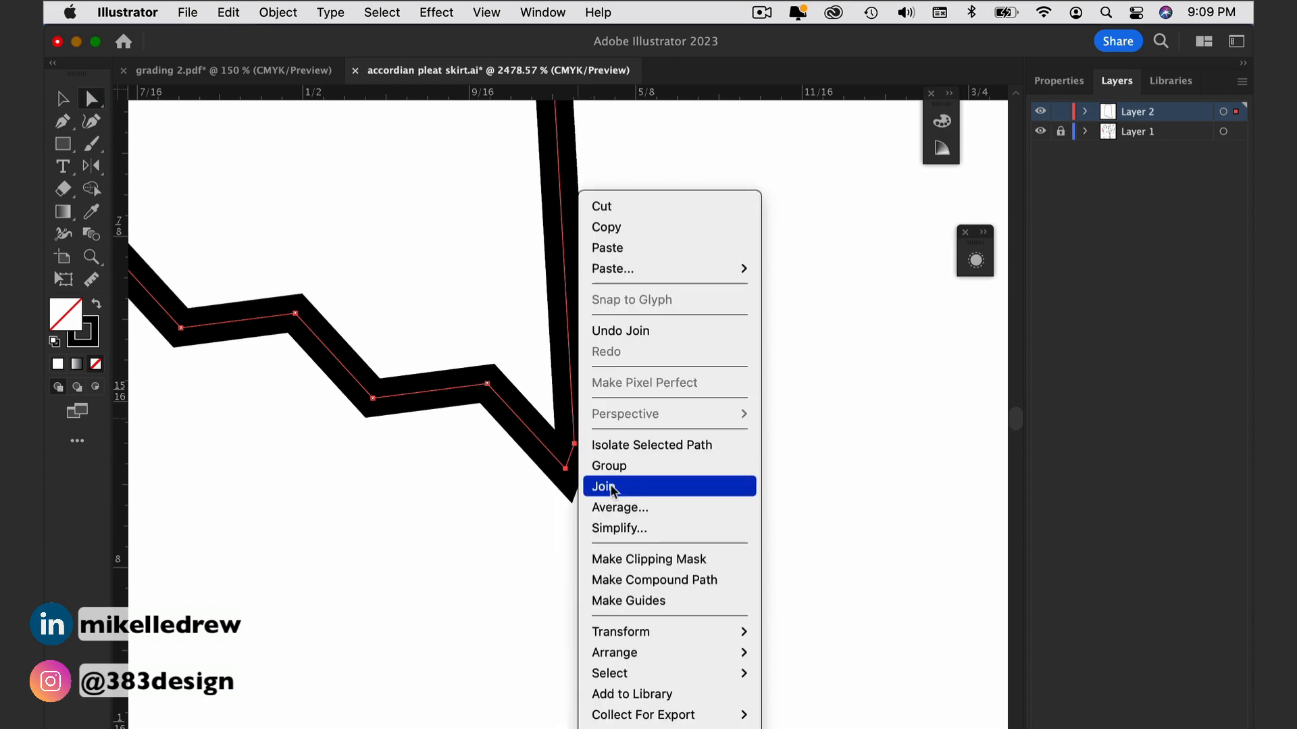
click(619, 506)
click(615, 343)
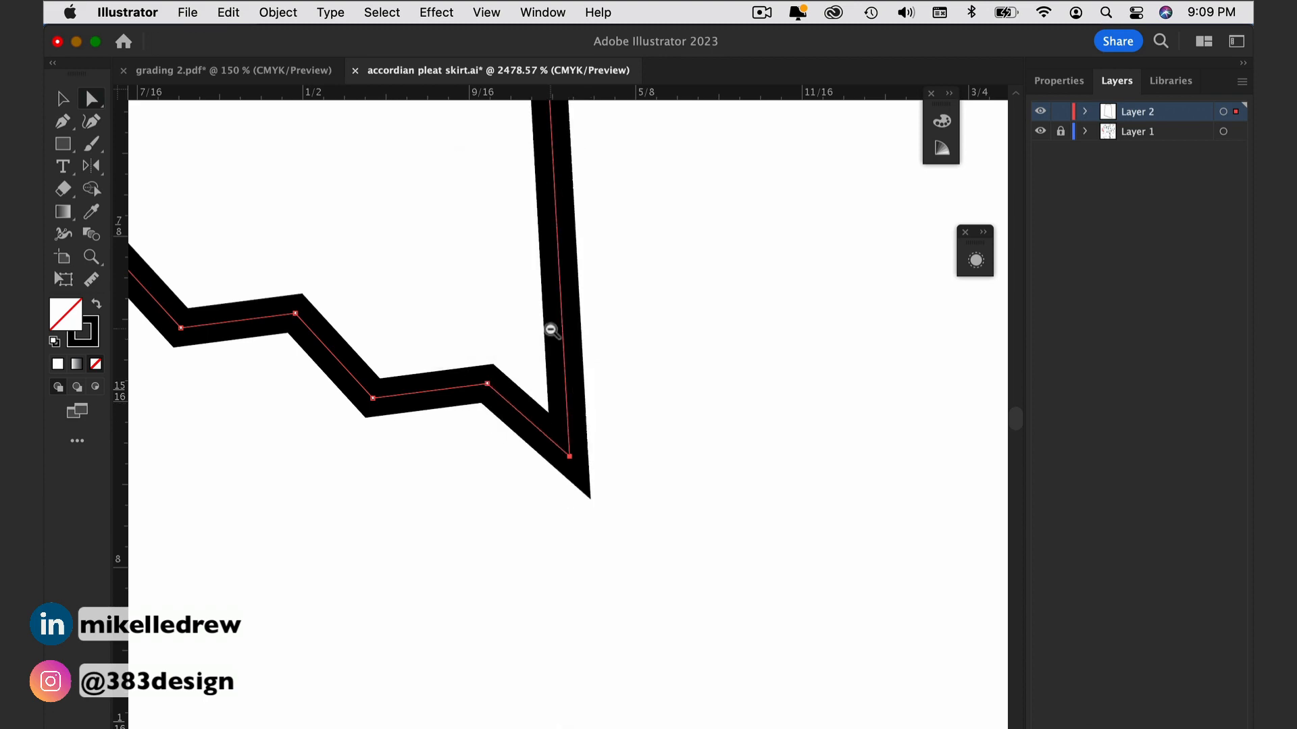
scroll(548, 334, down, 6)
scroll(547, 335, down, 6)
drag(536, 278, 551, 404)
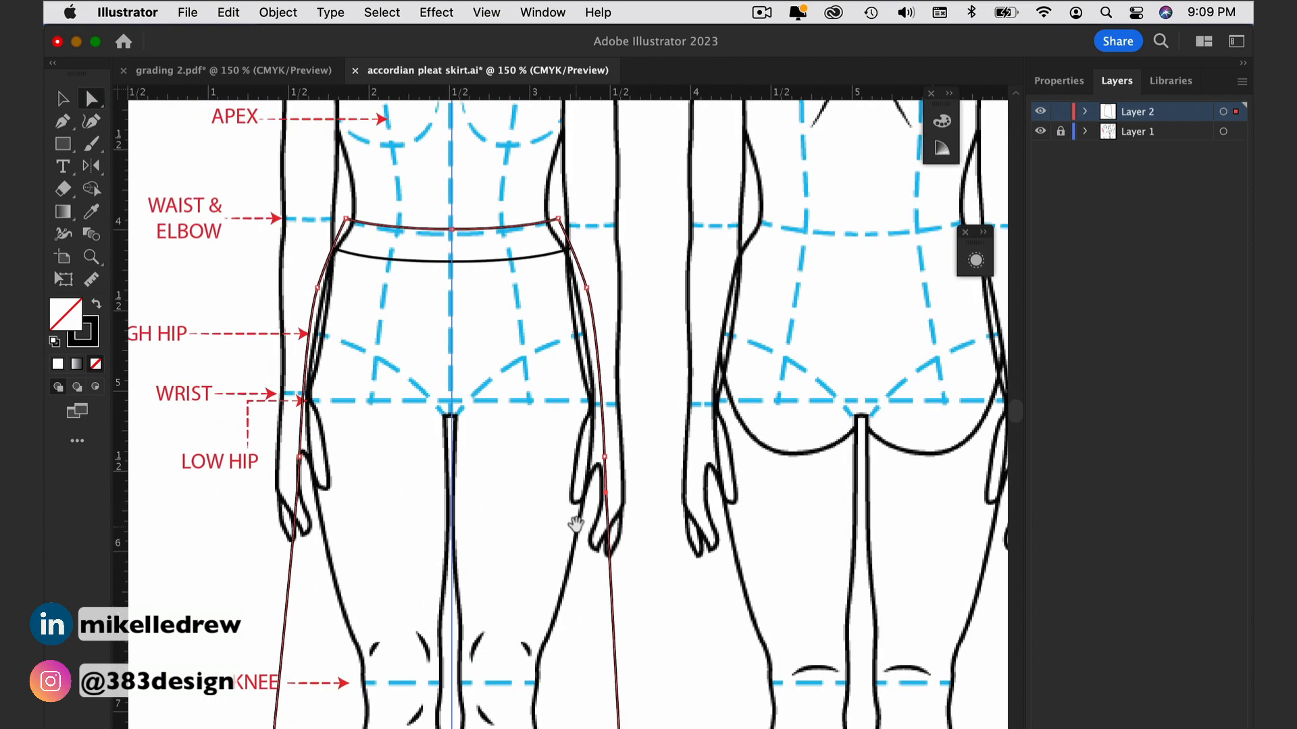
Step: Build the waistband as its own shape with Shape Builder and fill the skirt white
click(66, 98)
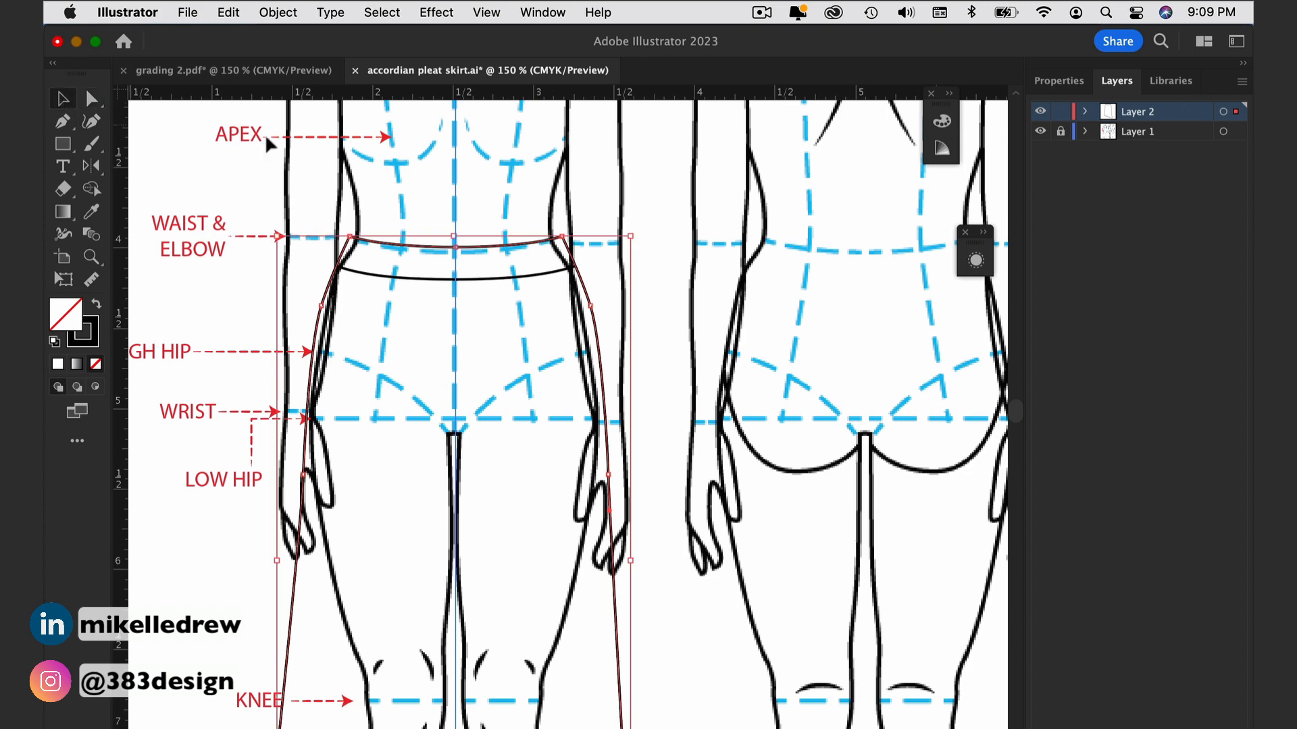
click(380, 271)
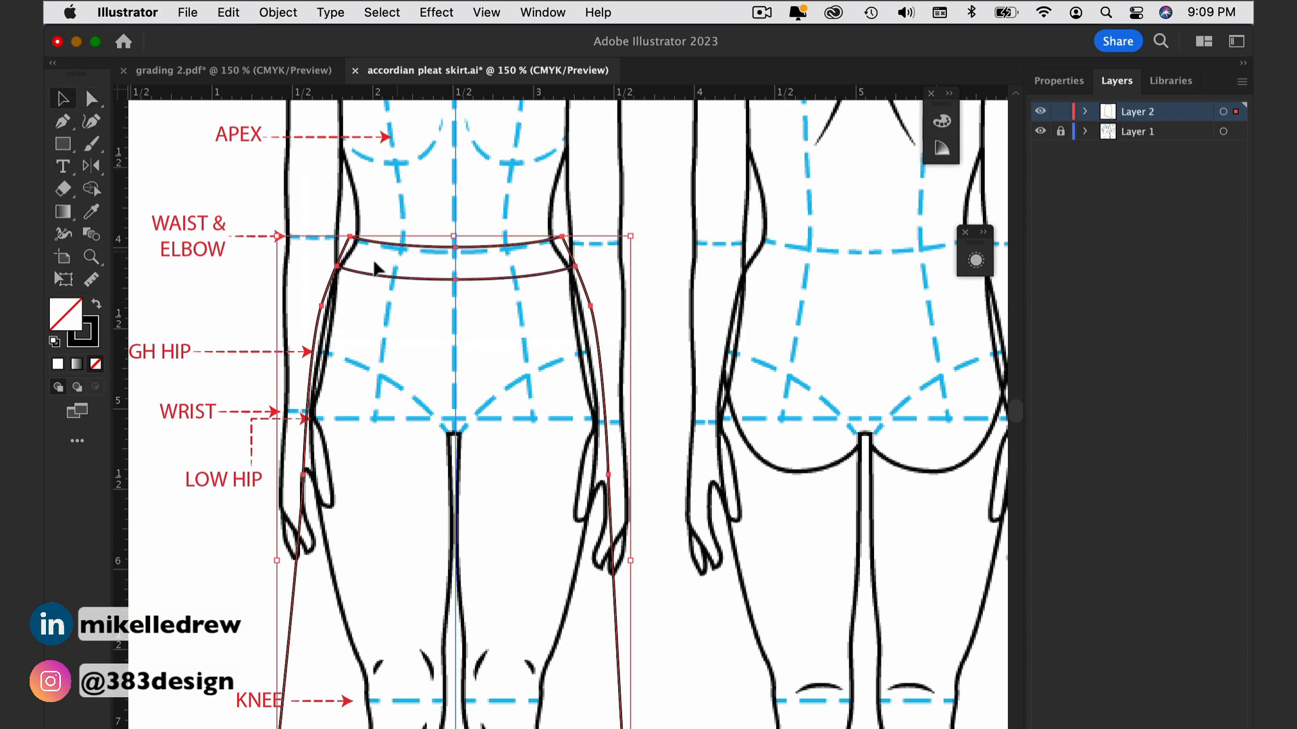
click(91, 191)
click(379, 268)
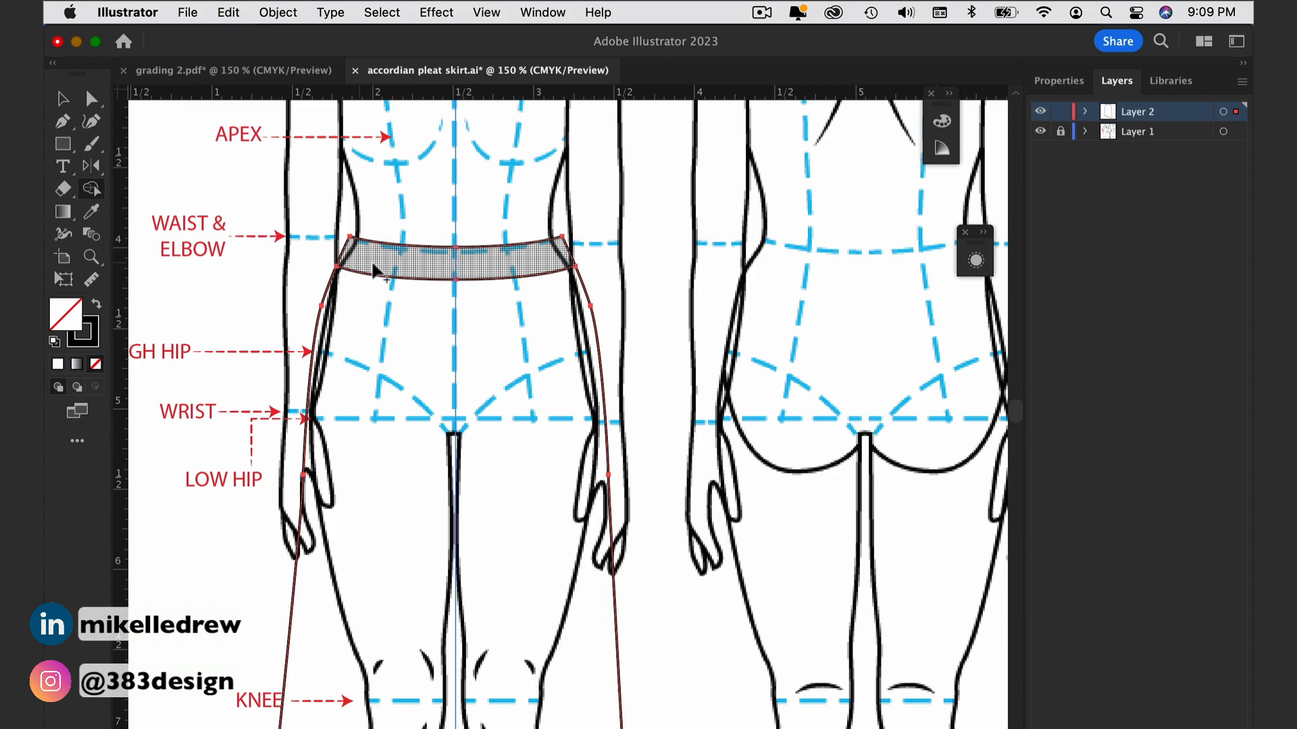
click(66, 99)
key(super+minus)
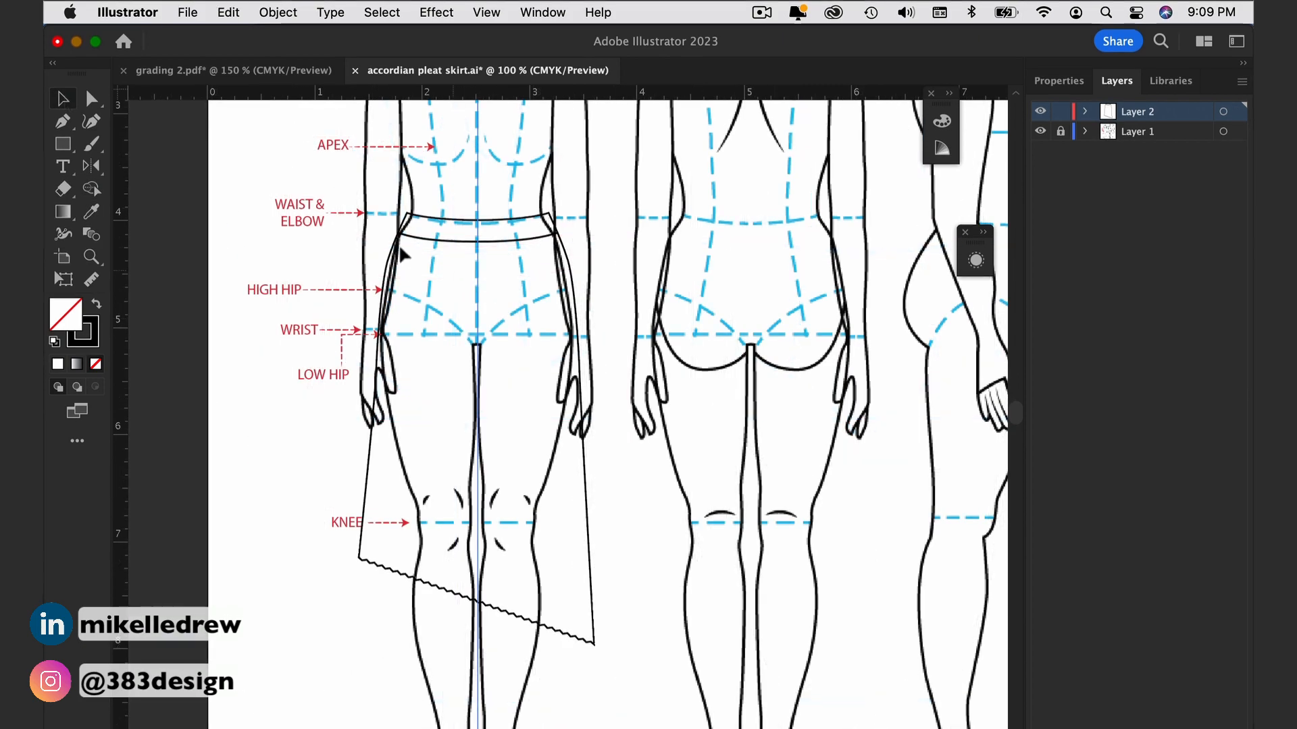
click(579, 251)
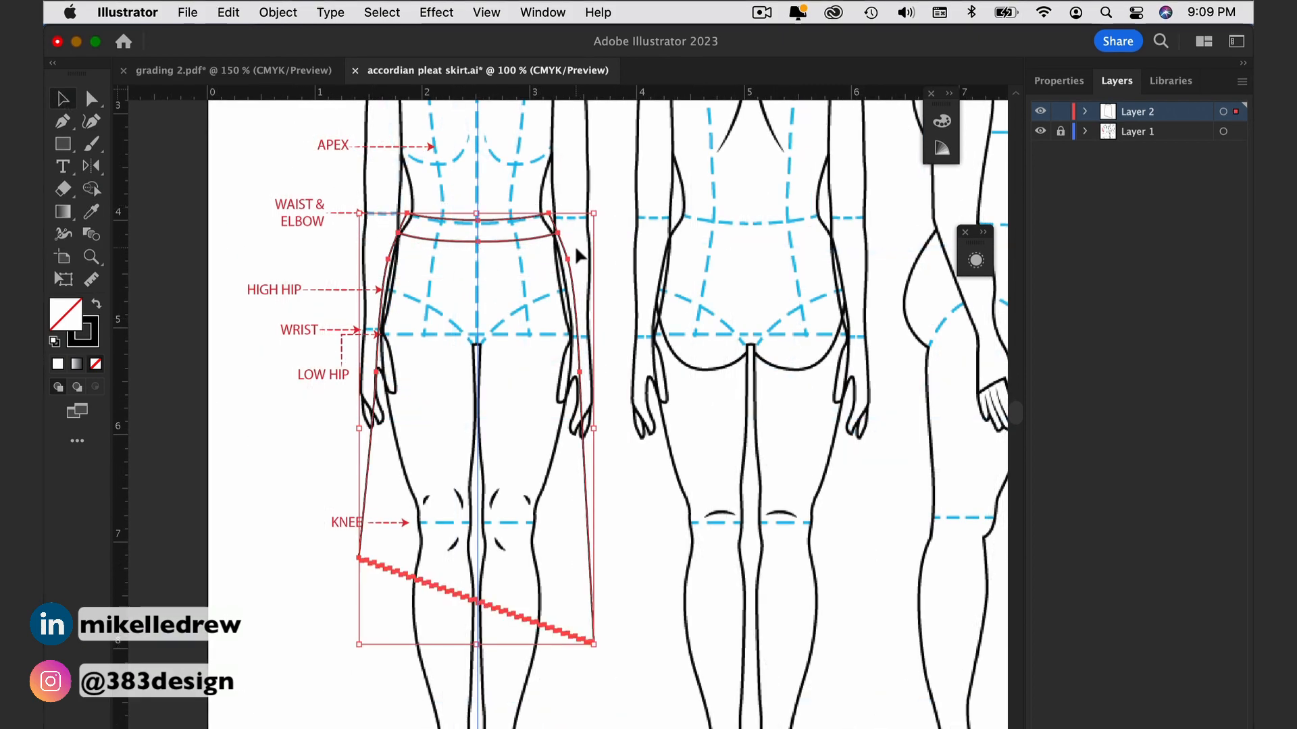
key(d)
click(604, 294)
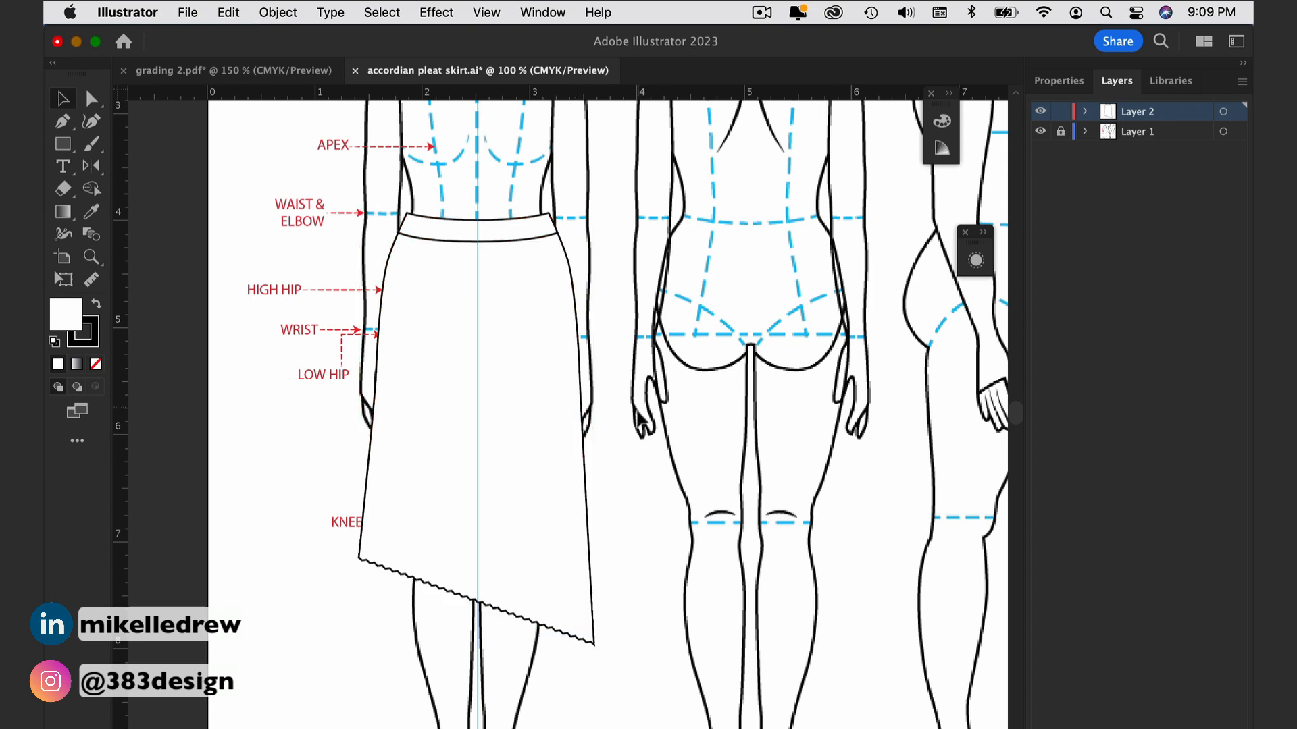
key(super+plus)
scroll(641, 420, up, 3)
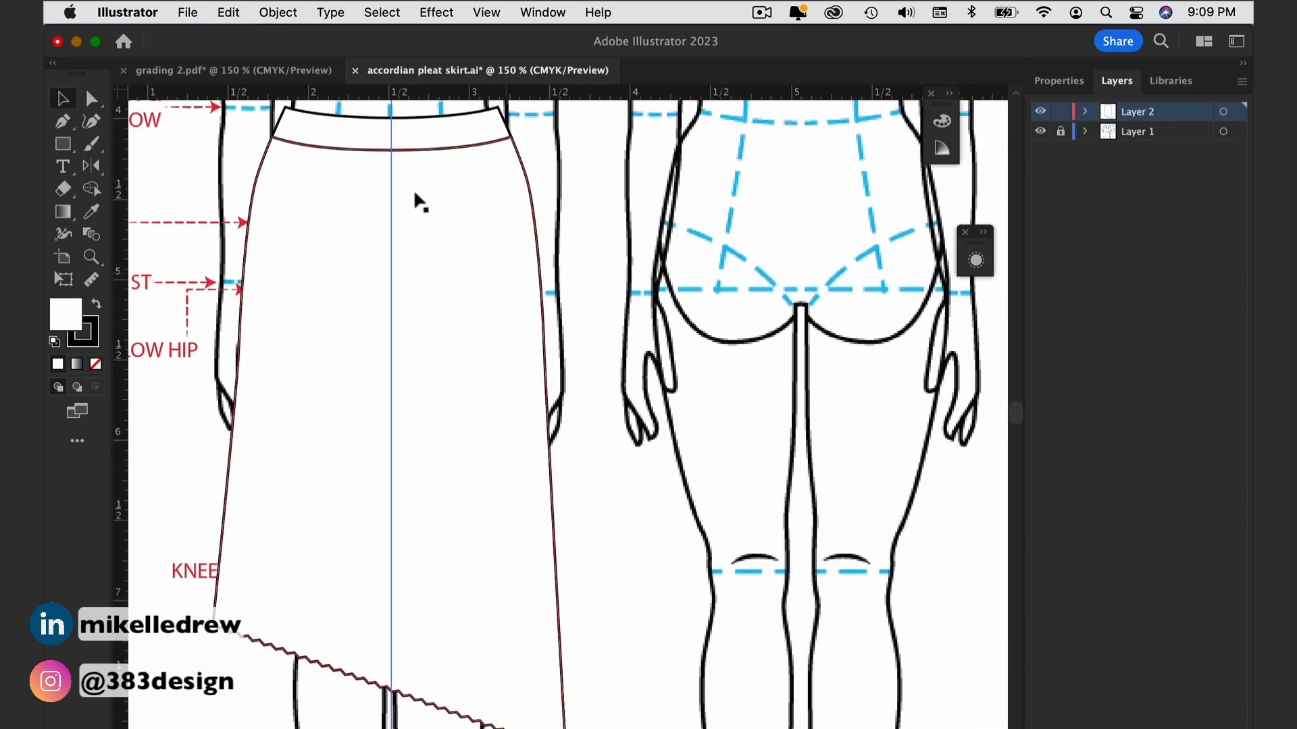
Step: Show the pleat lines, cut them and paste them inside the skirt shape with Draw Inside
click(278, 12)
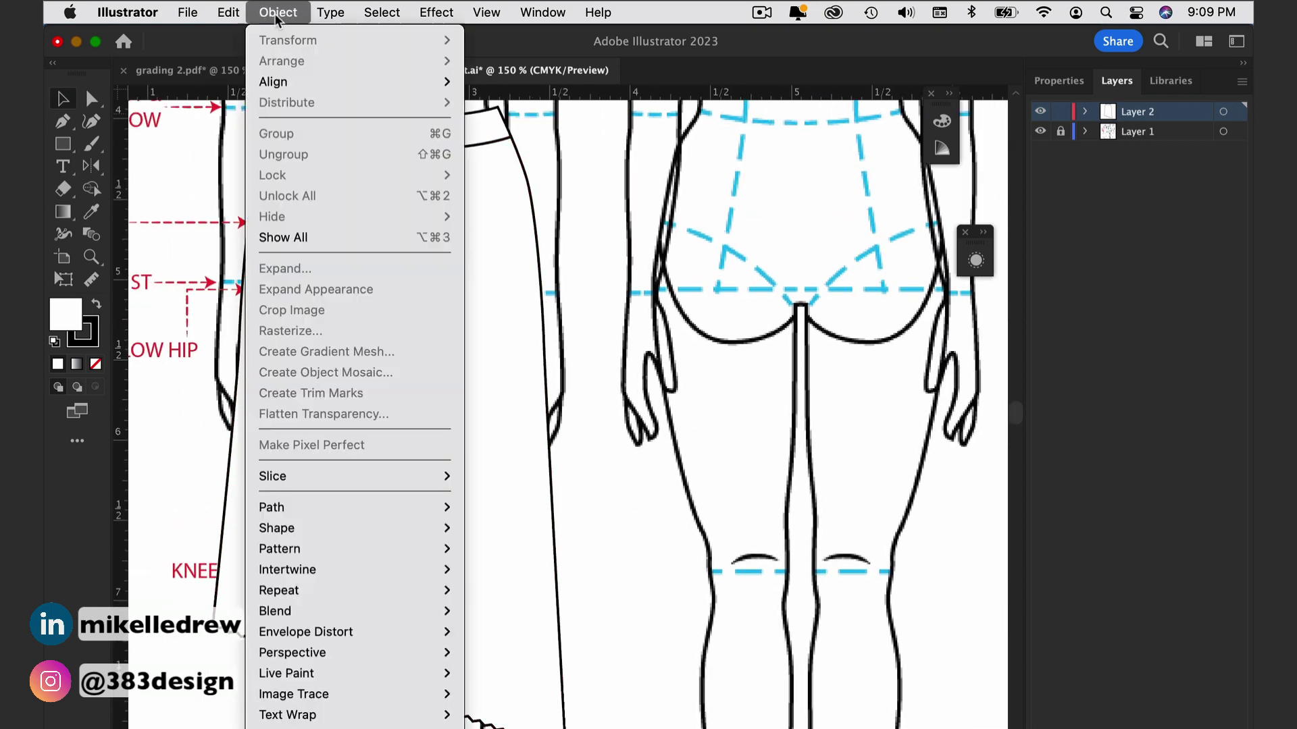
click(284, 237)
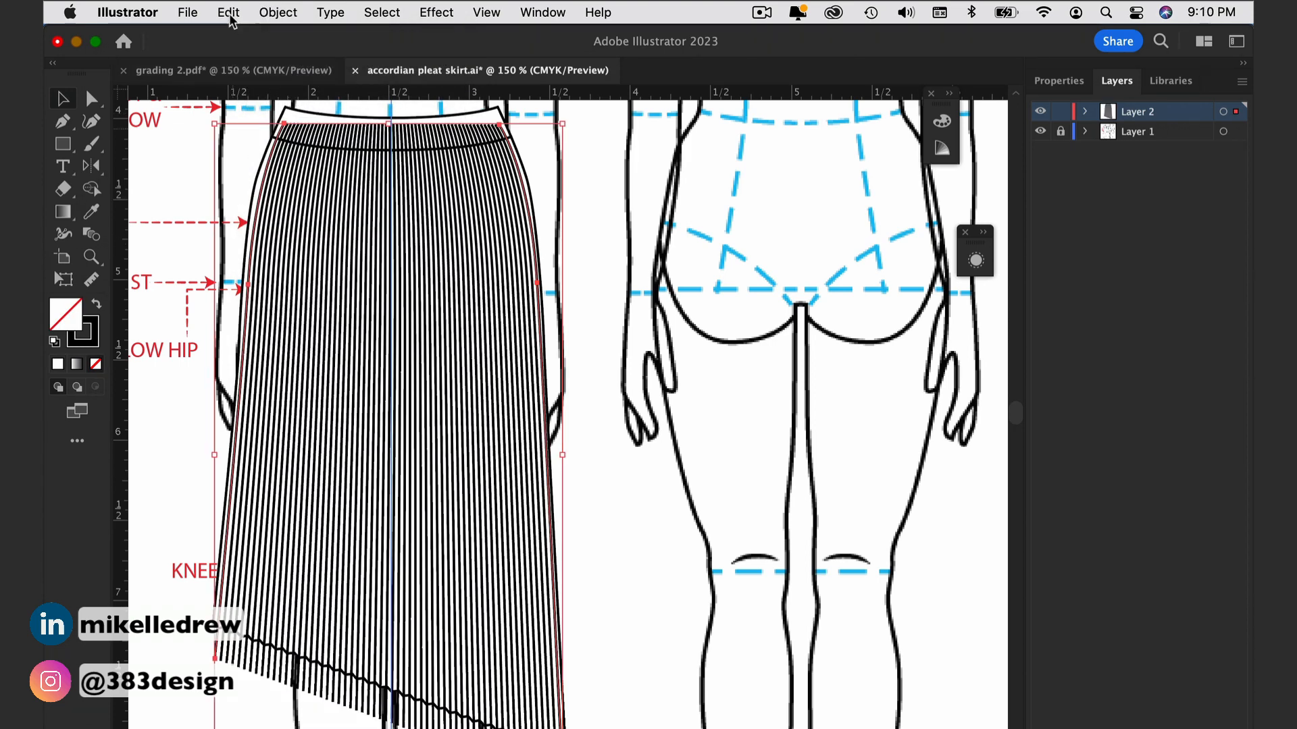
click(228, 12)
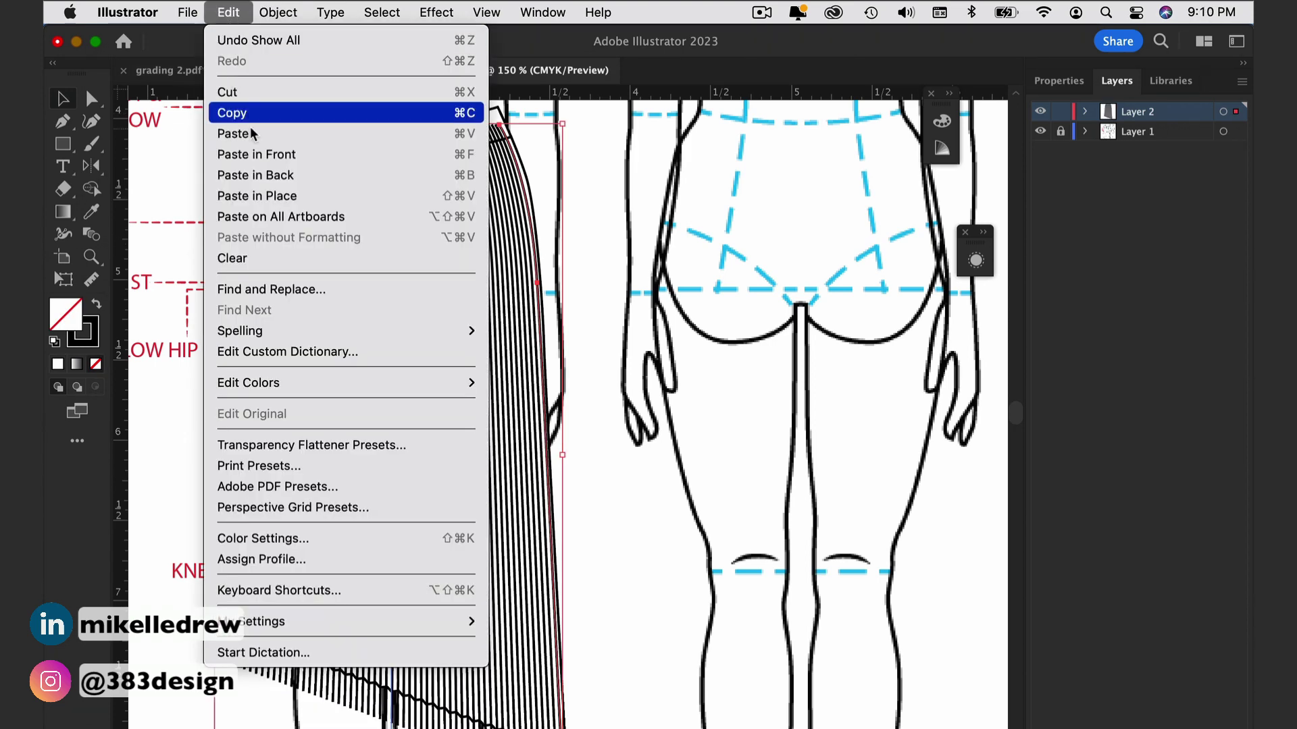
click(229, 93)
click(282, 247)
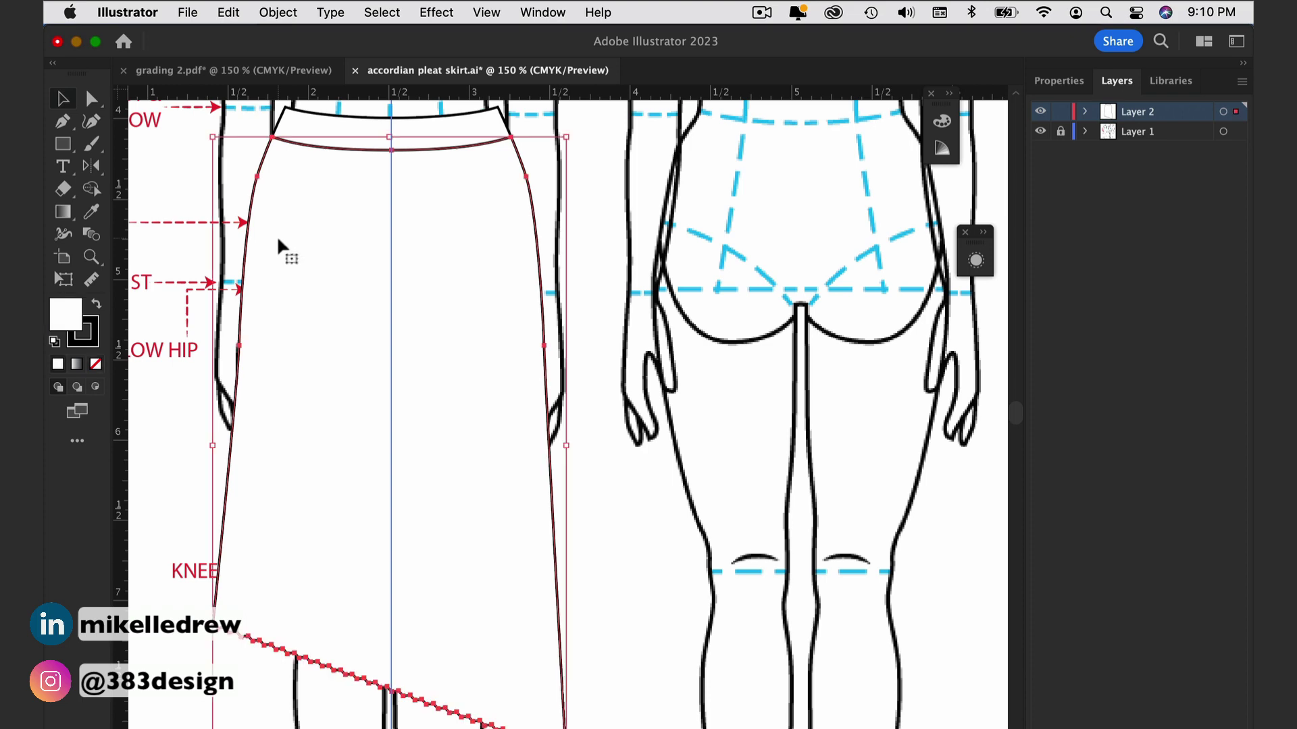
click(77, 412)
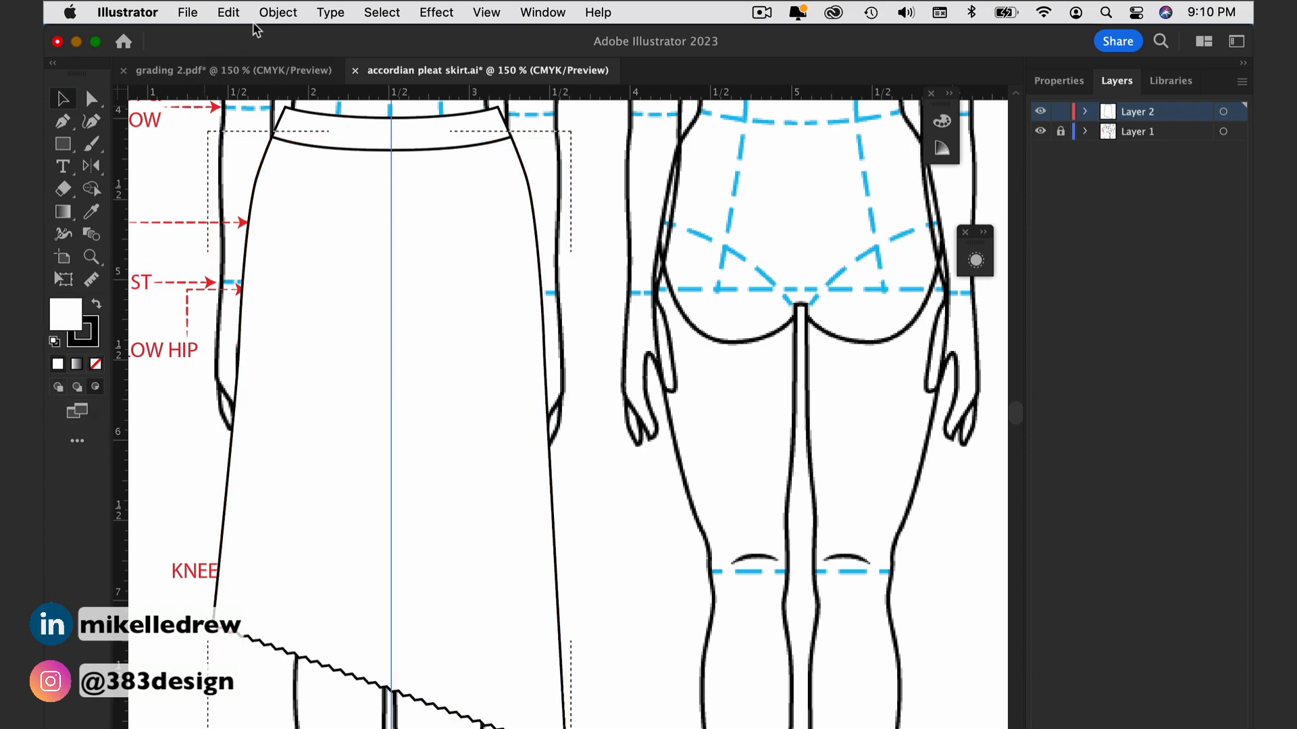
click(228, 13)
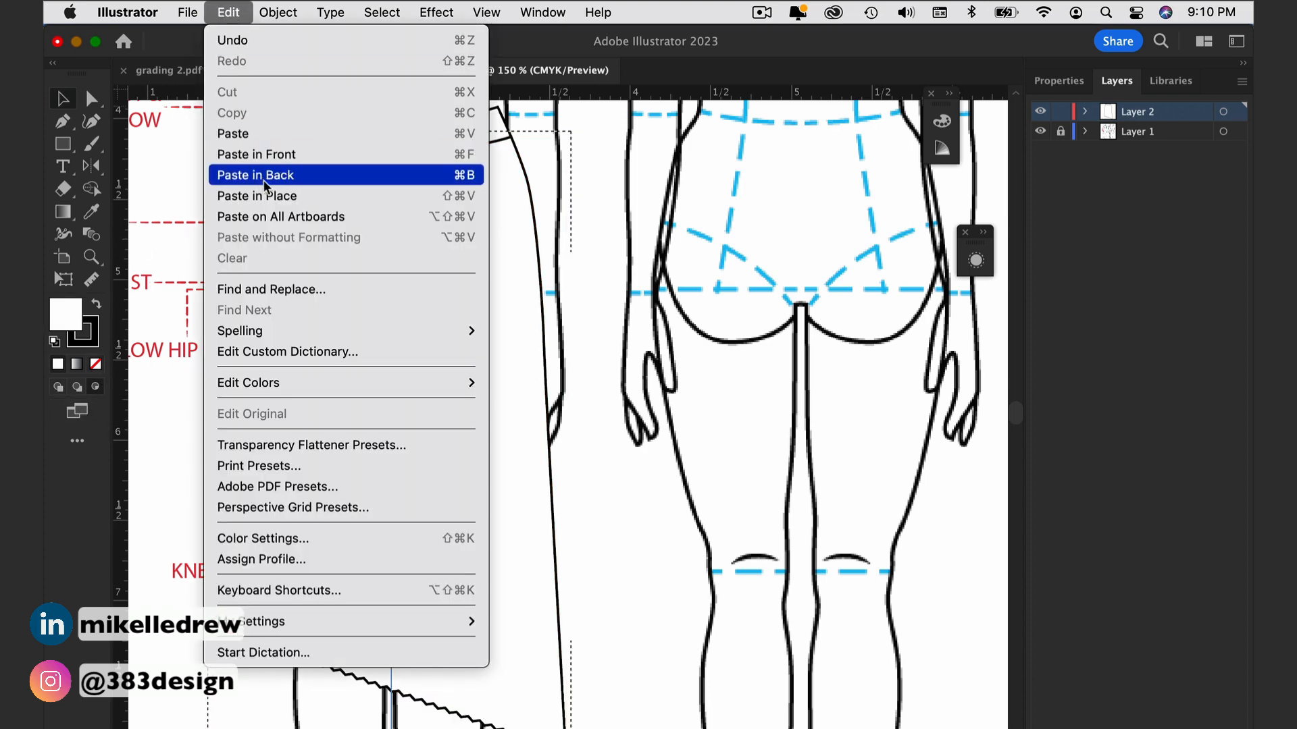
click(257, 195)
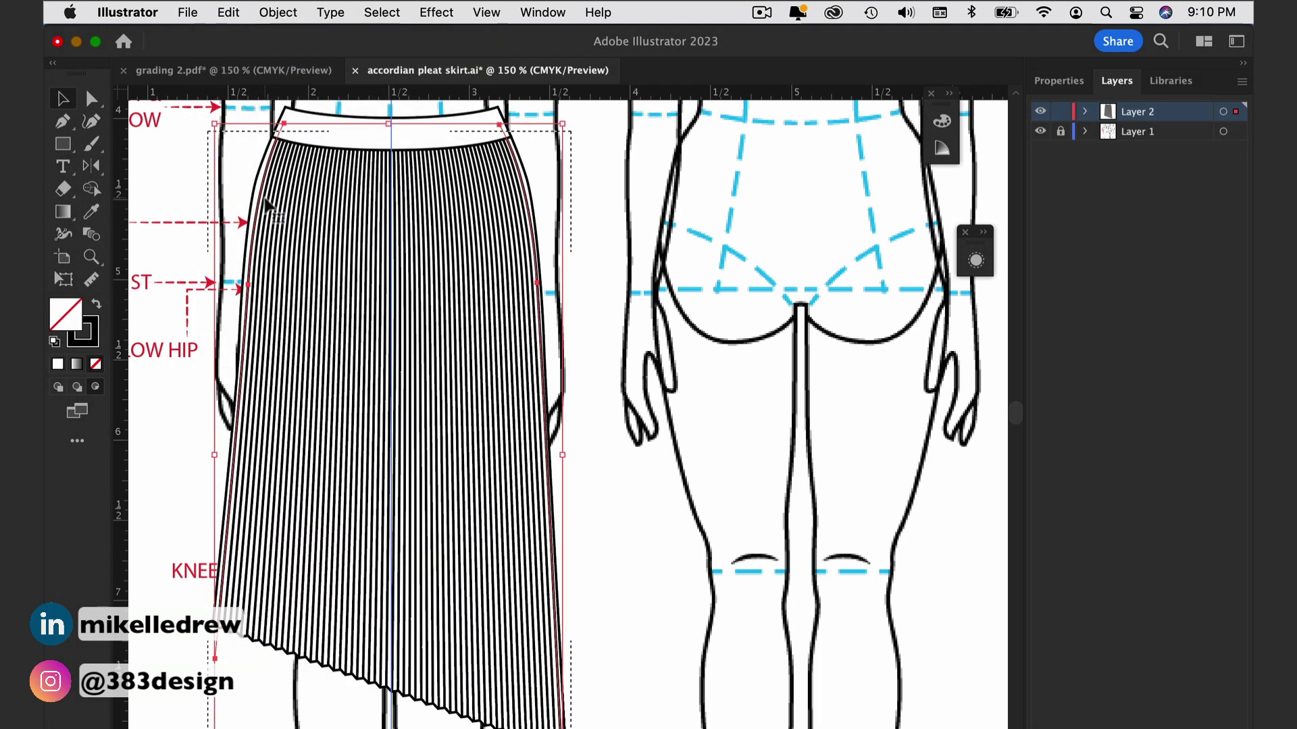
click(593, 260)
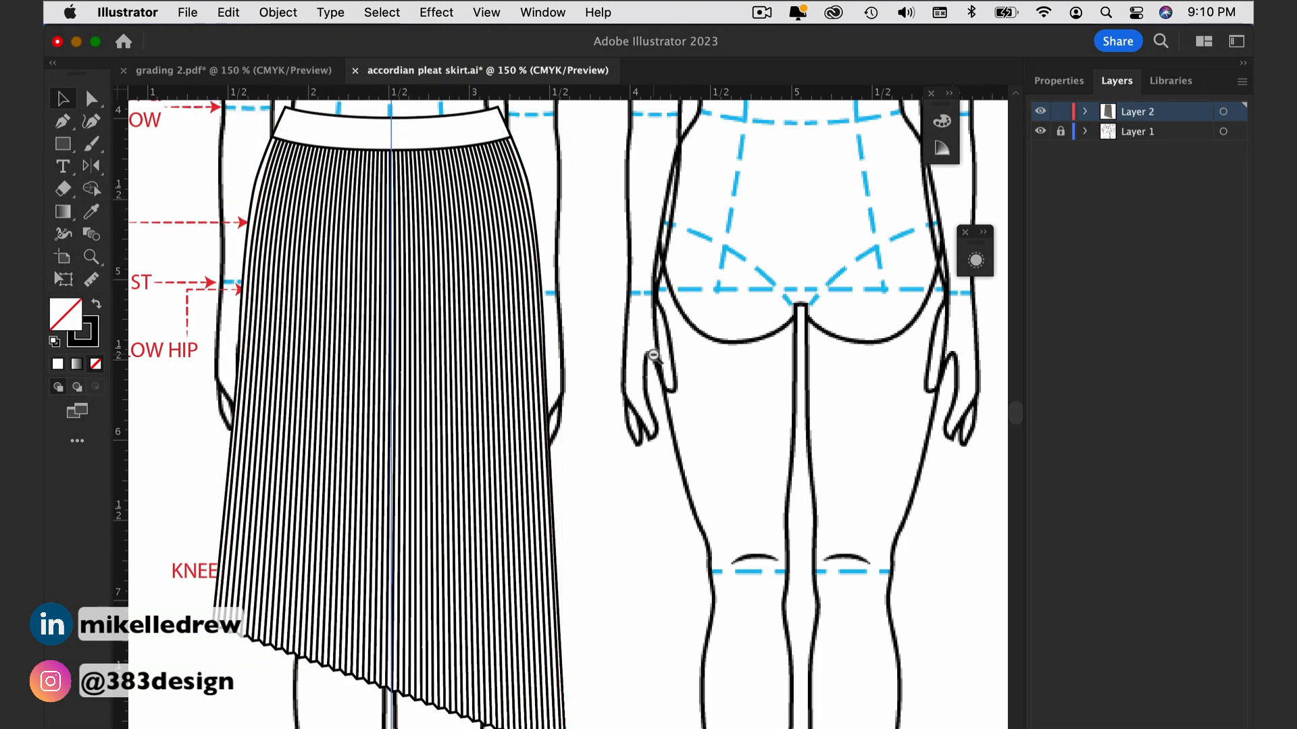
key(super+minus)
scroll(614, 370, down, 3)
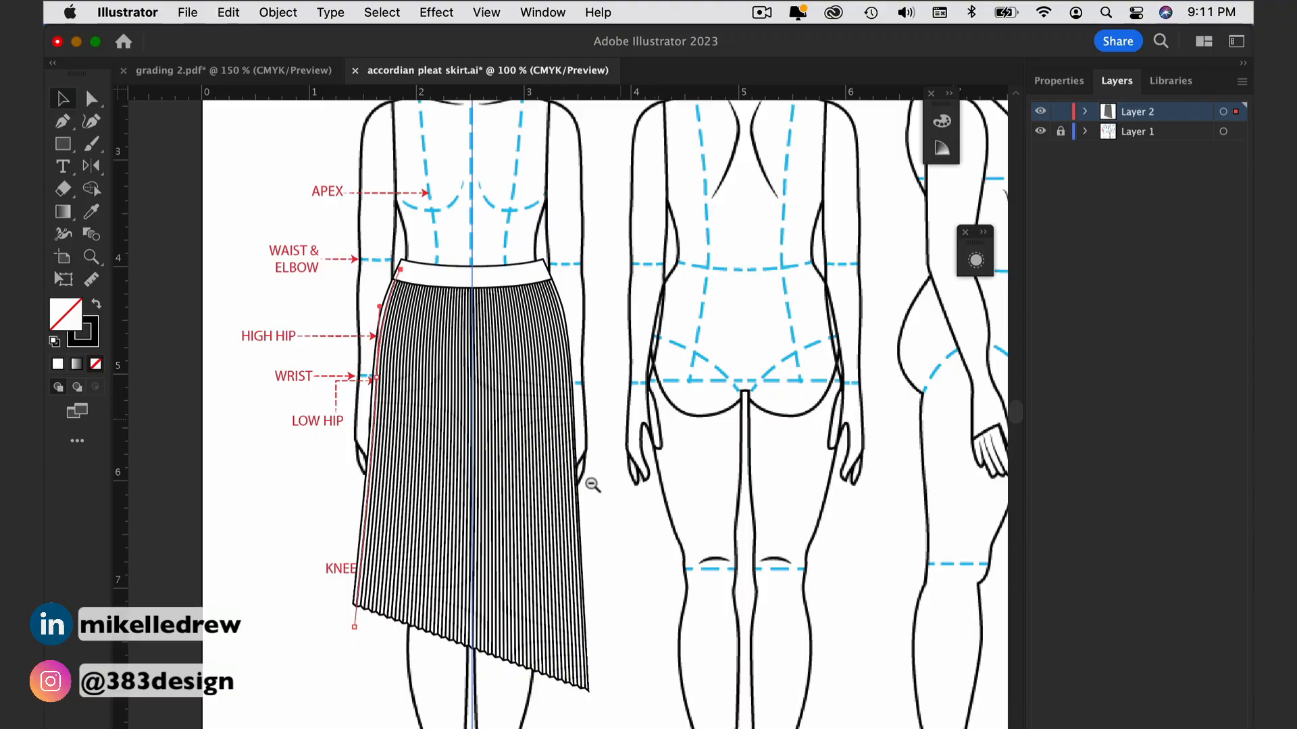
Step: Inside the clip group, set the pleat strokes to 0.25 pt with a tapered width profile
double_click(573, 495)
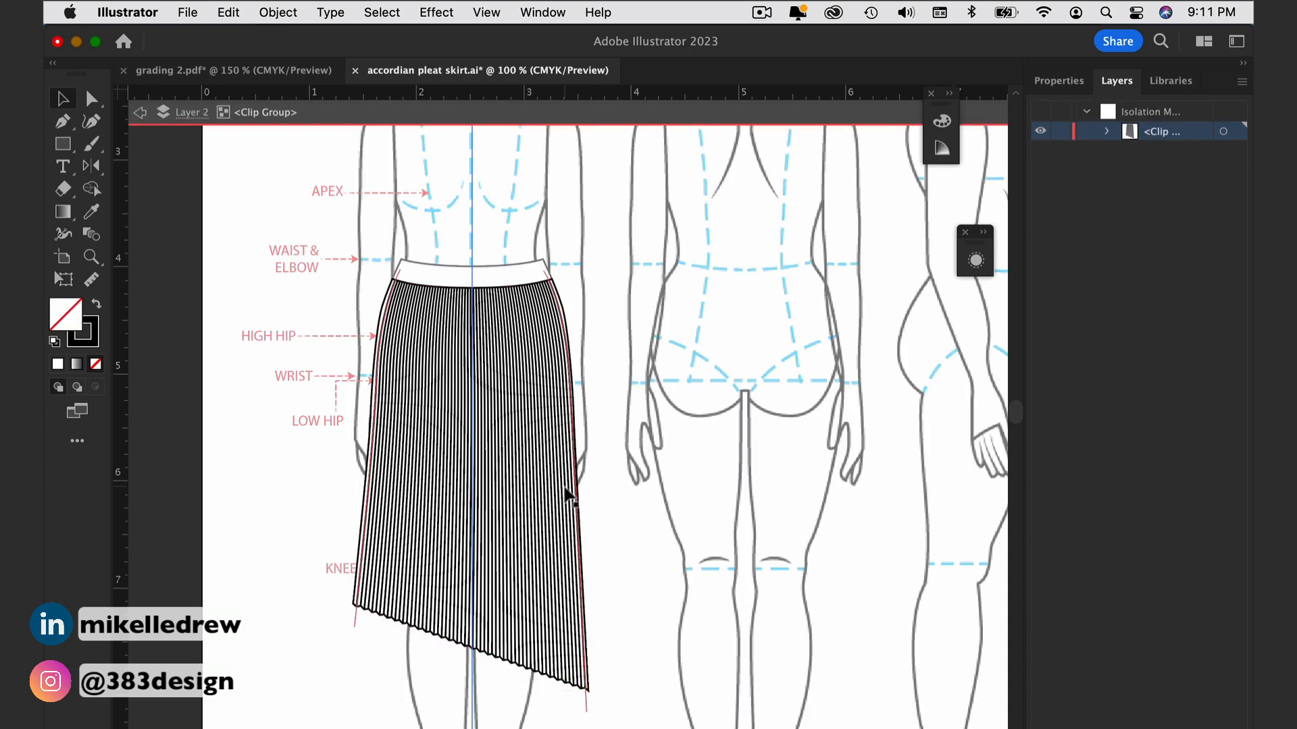
click(573, 446)
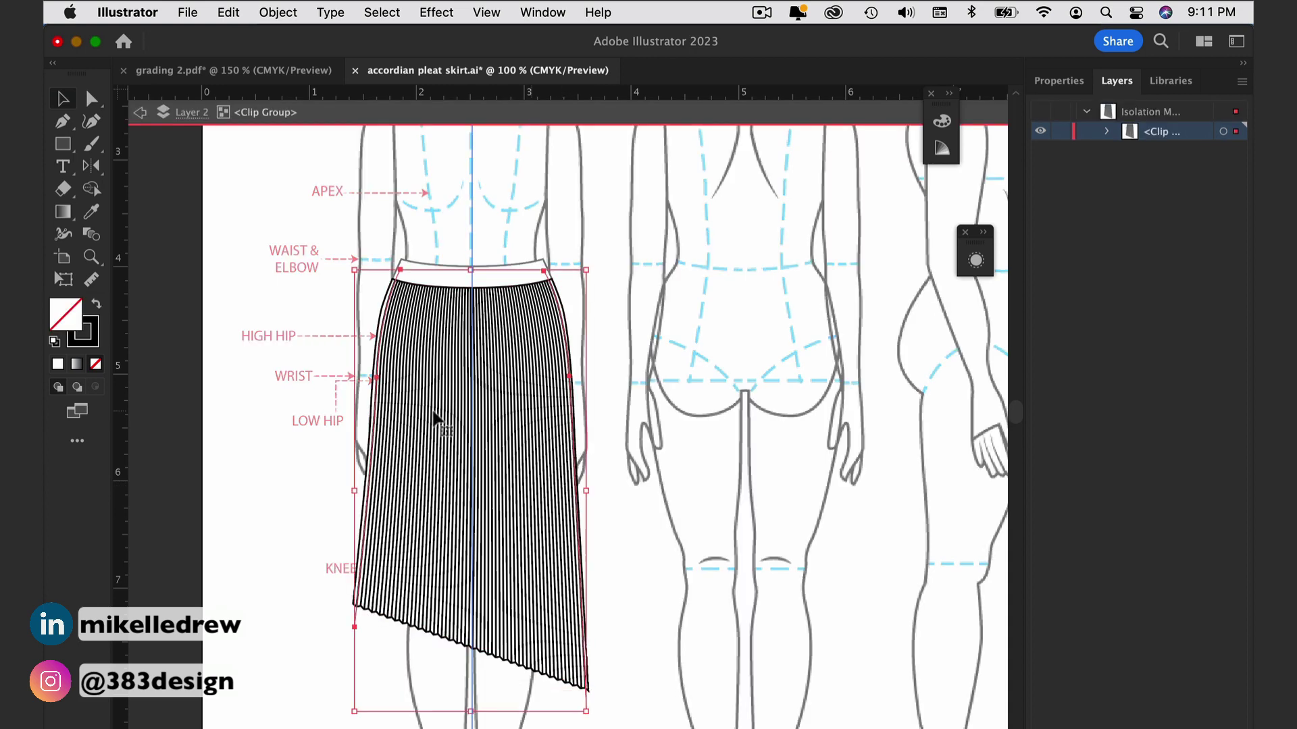
click(1058, 81)
click(1159, 315)
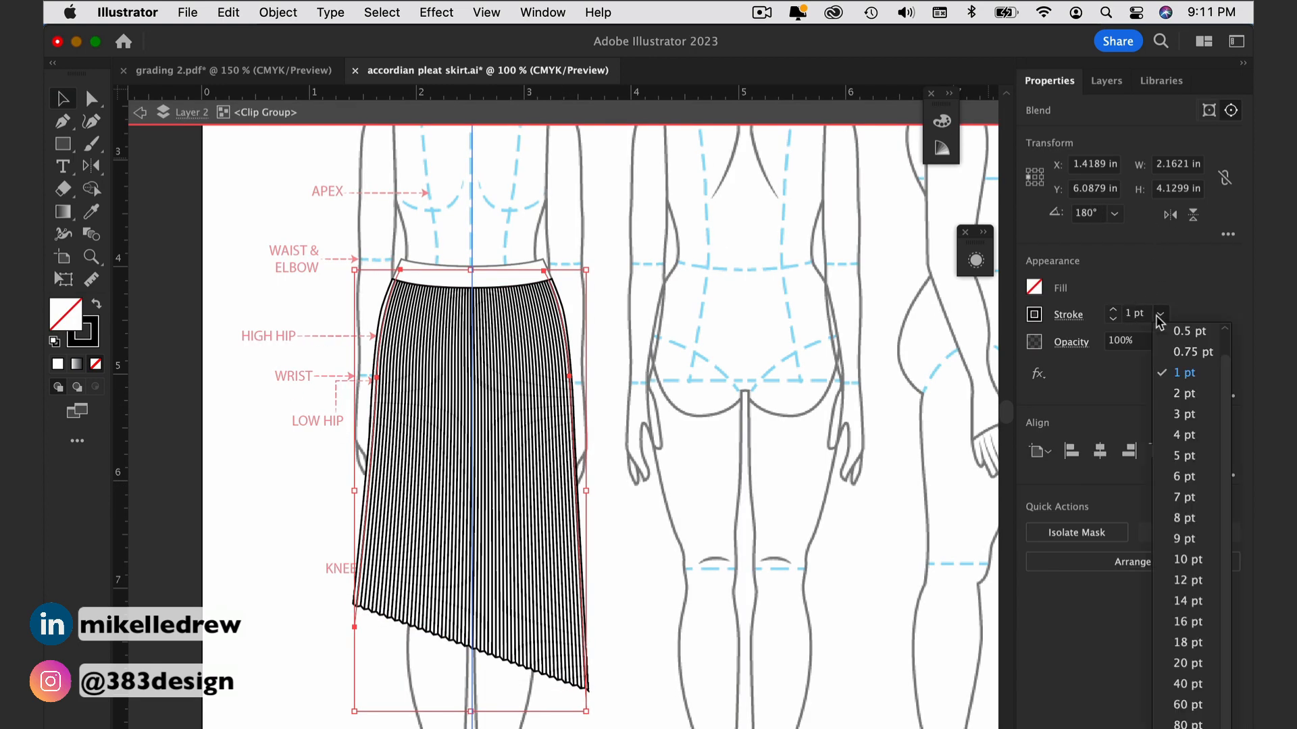
scroll(1176, 344, up, 1)
click(1175, 335)
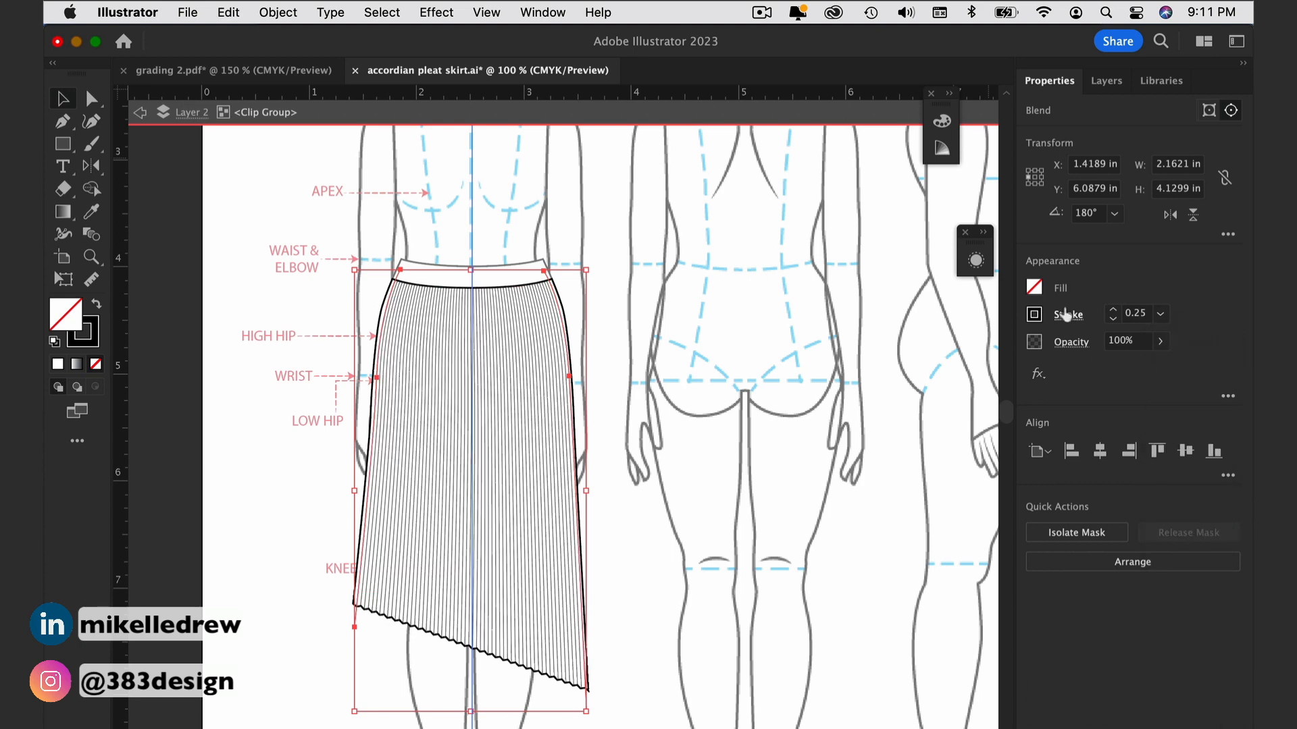
click(1067, 315)
click(1029, 608)
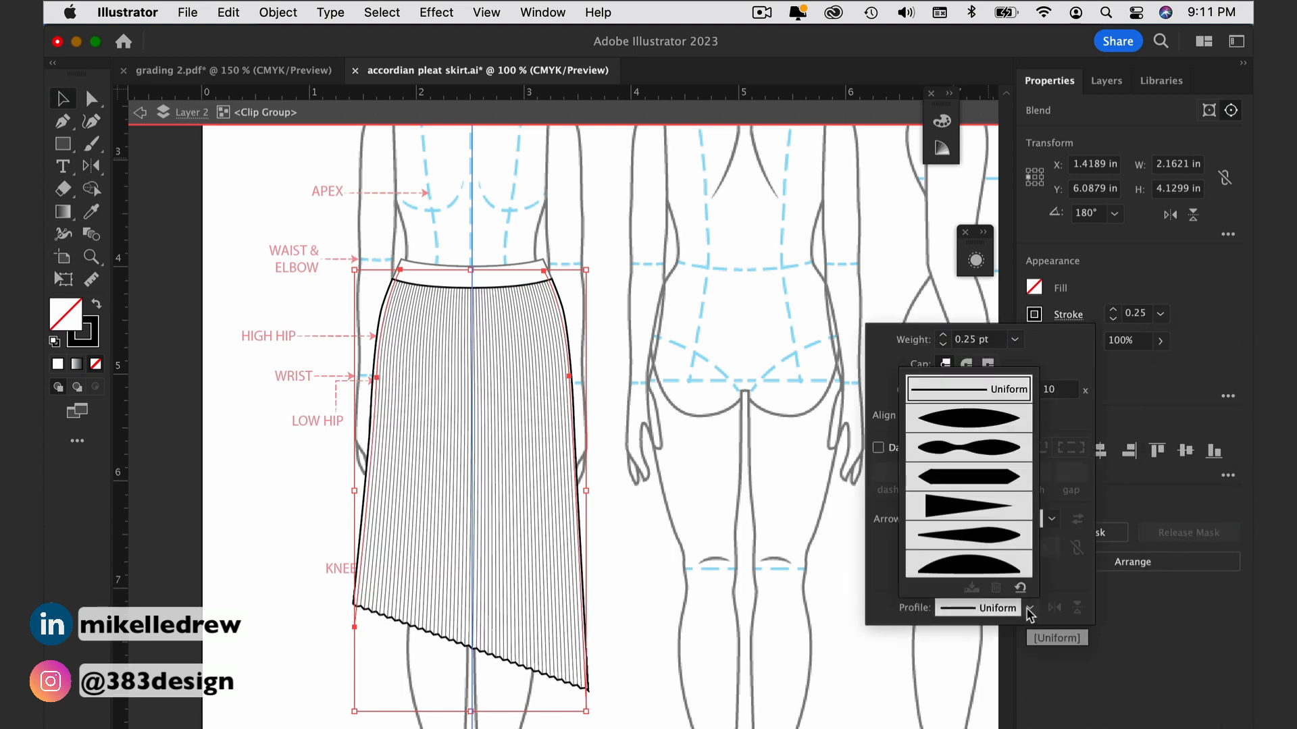
click(1013, 446)
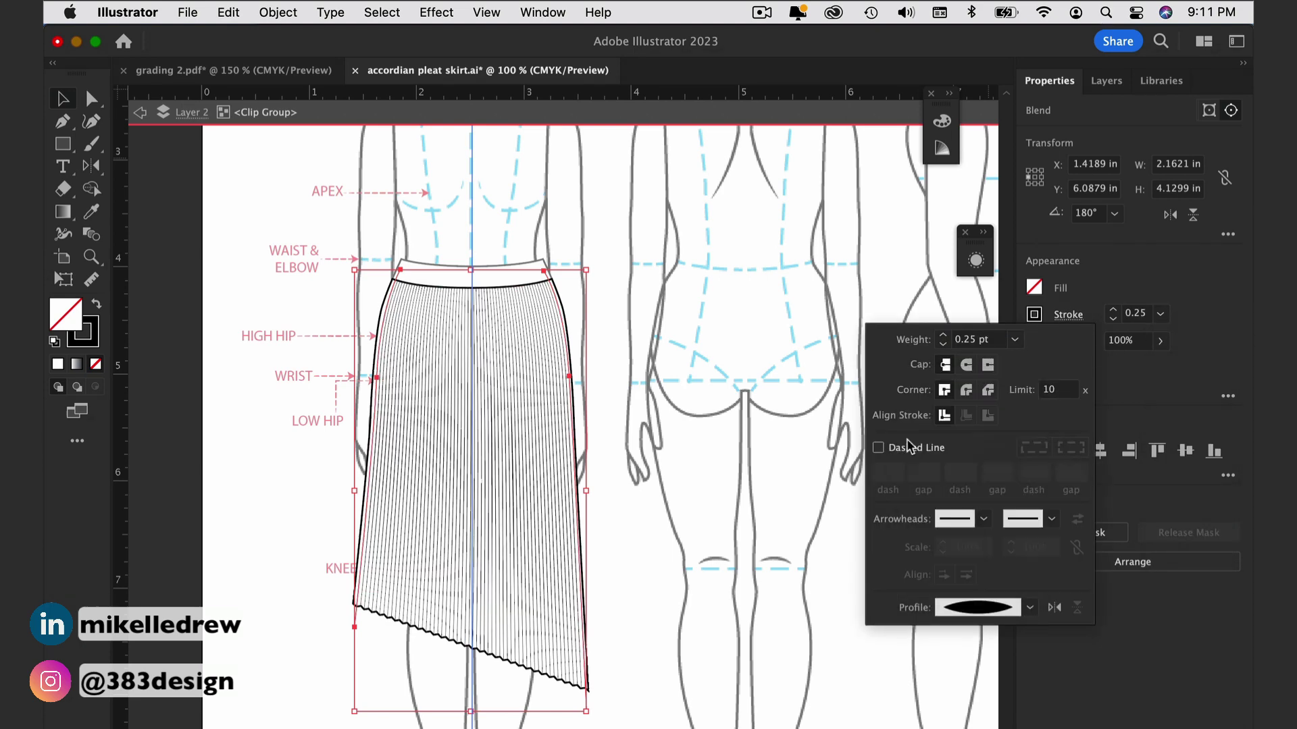
click(748, 403)
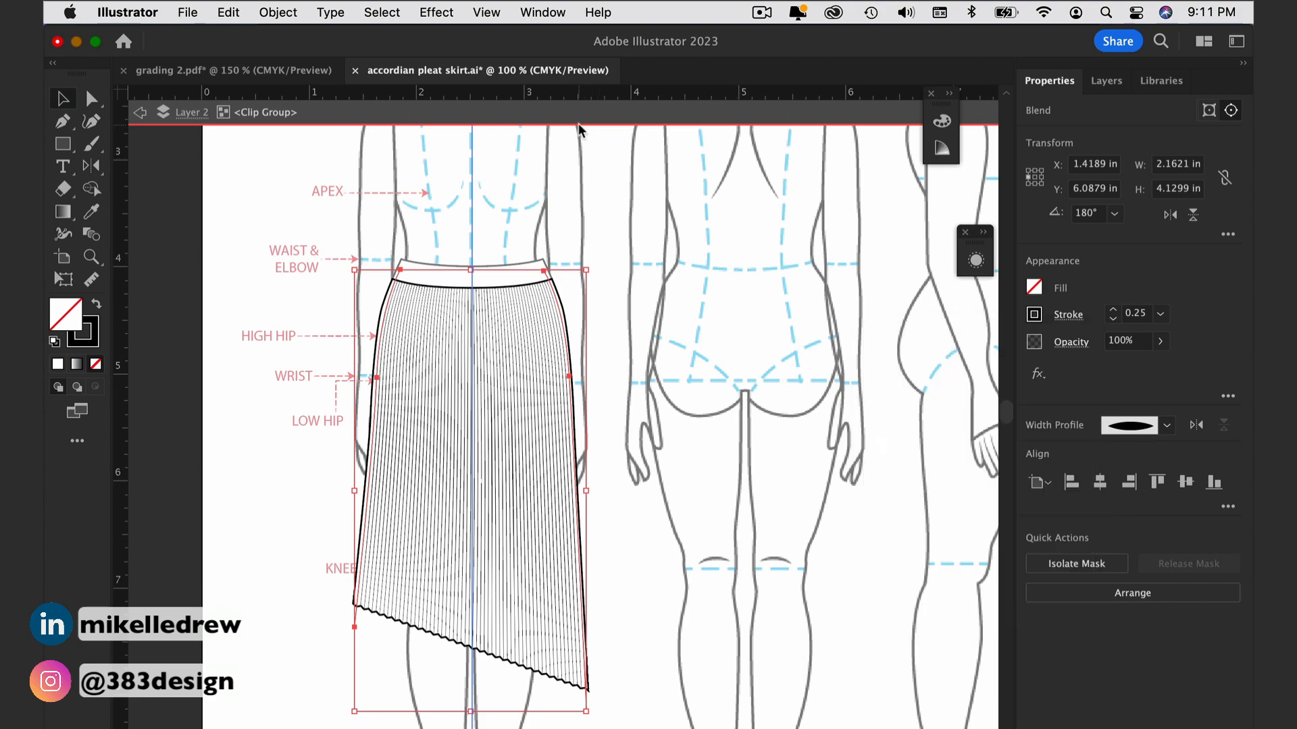
Step: Draw a small rounded rectangle, tilt it and place it on the waistband's side edge as a zipper pull
drag(345, 223, 362, 303)
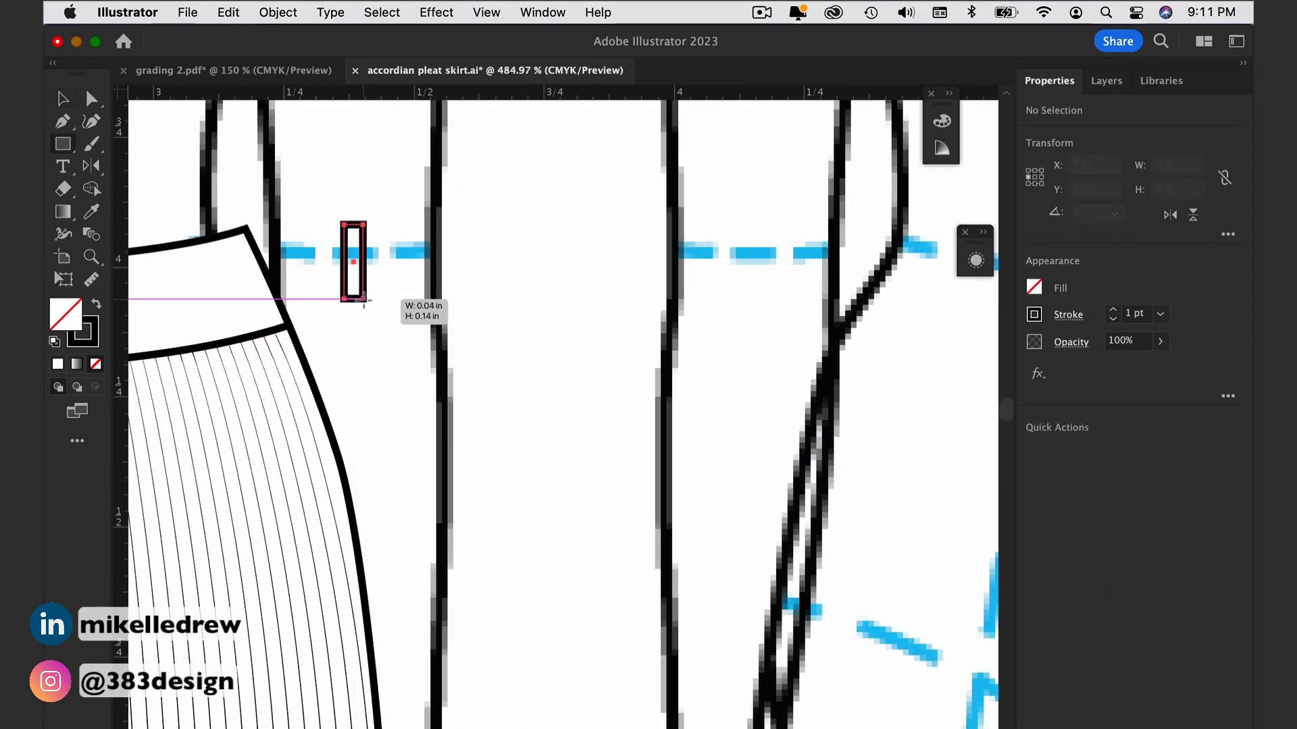
scroll(364, 302, up, 5)
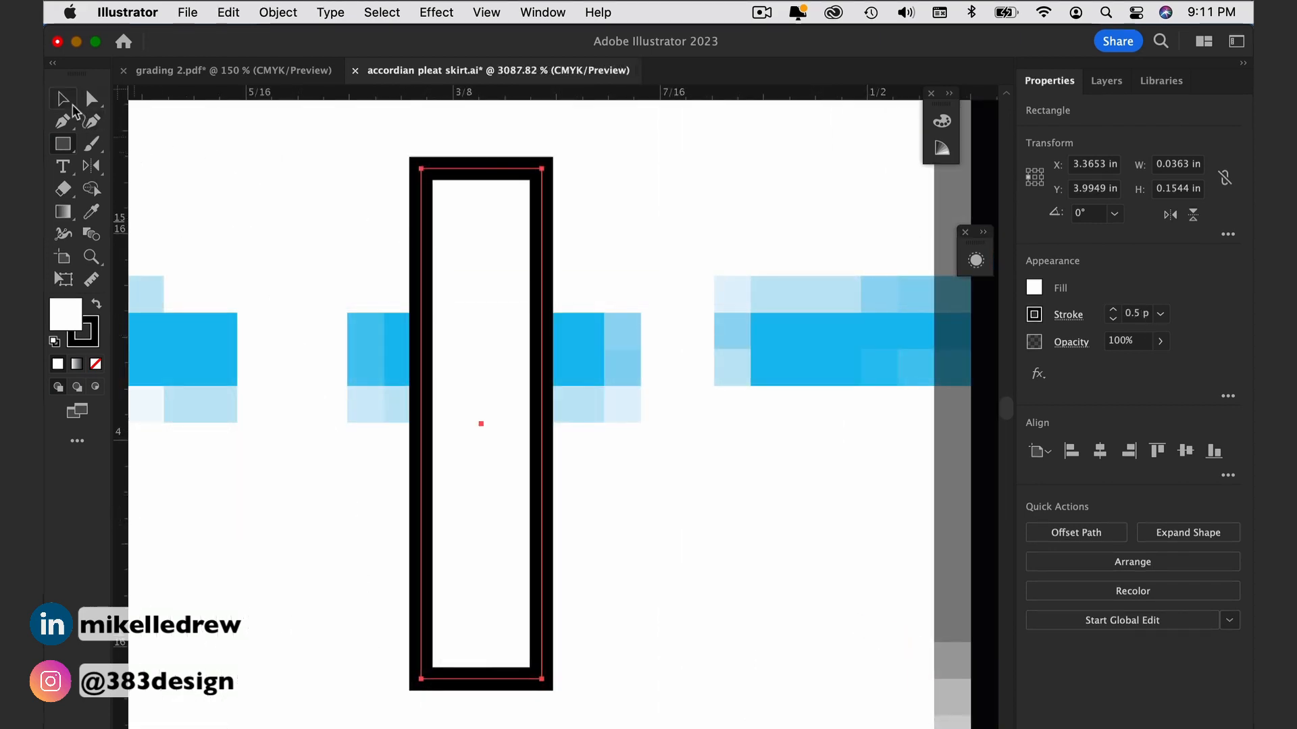
click(63, 99)
mouse_move(436, 185)
mouse_down()
mouse_move(457, 208)
mouse_move(486, 170)
mouse_move(496, 180)
mouse_up()
key(a)
click(458, 171)
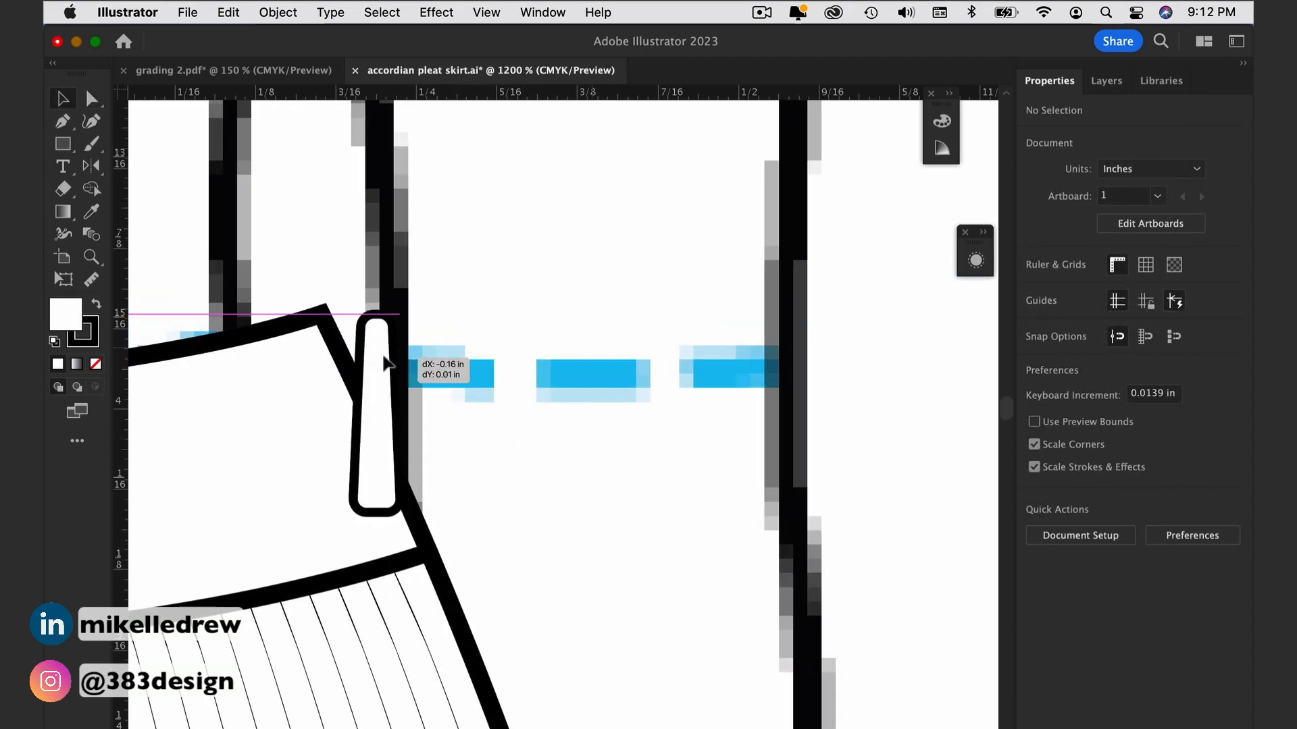
drag(363, 423, 410, 483)
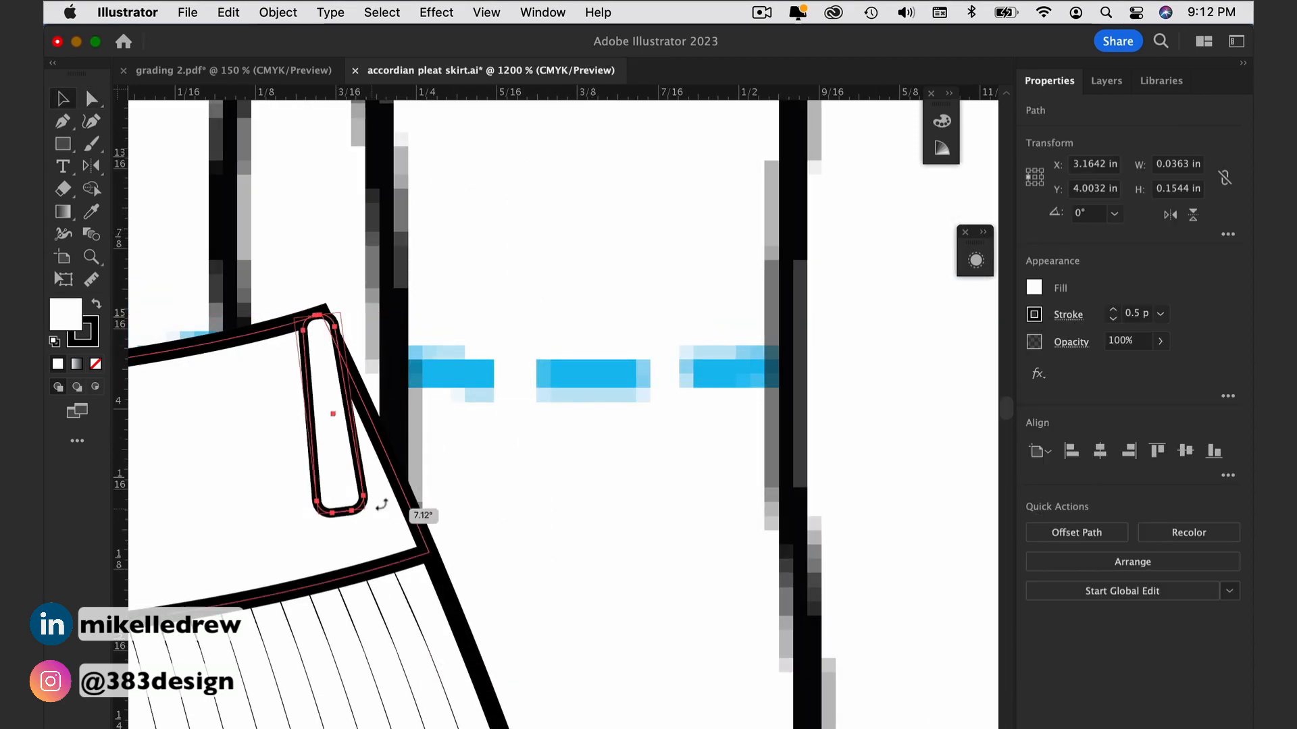
drag(308, 350, 345, 359)
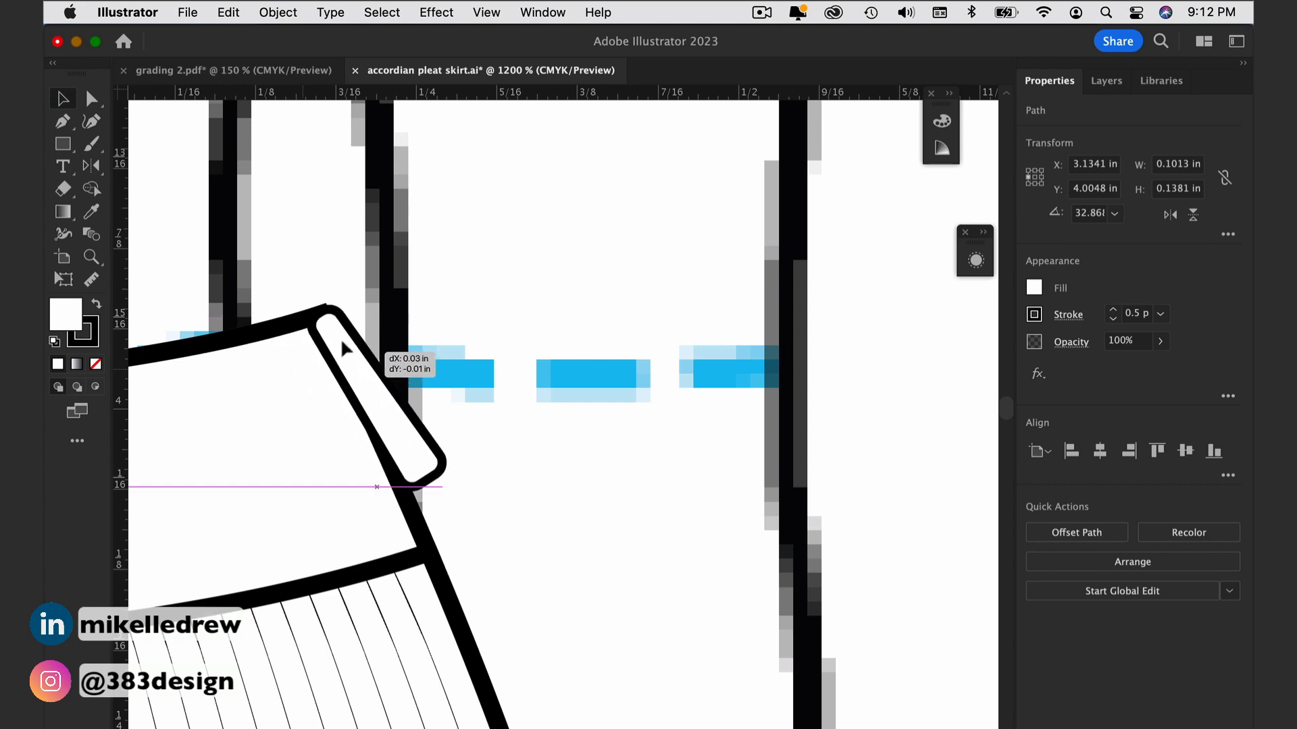